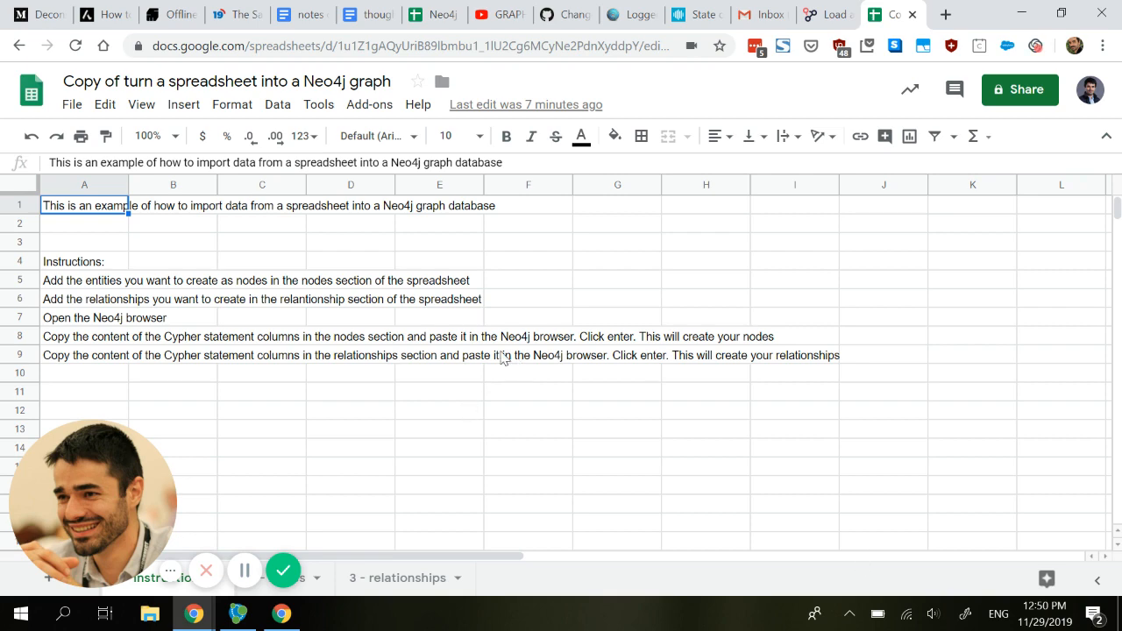
Step: Open the nodes sheet and step across the first PERSON row to its CREATE statement formula
click(305, 589)
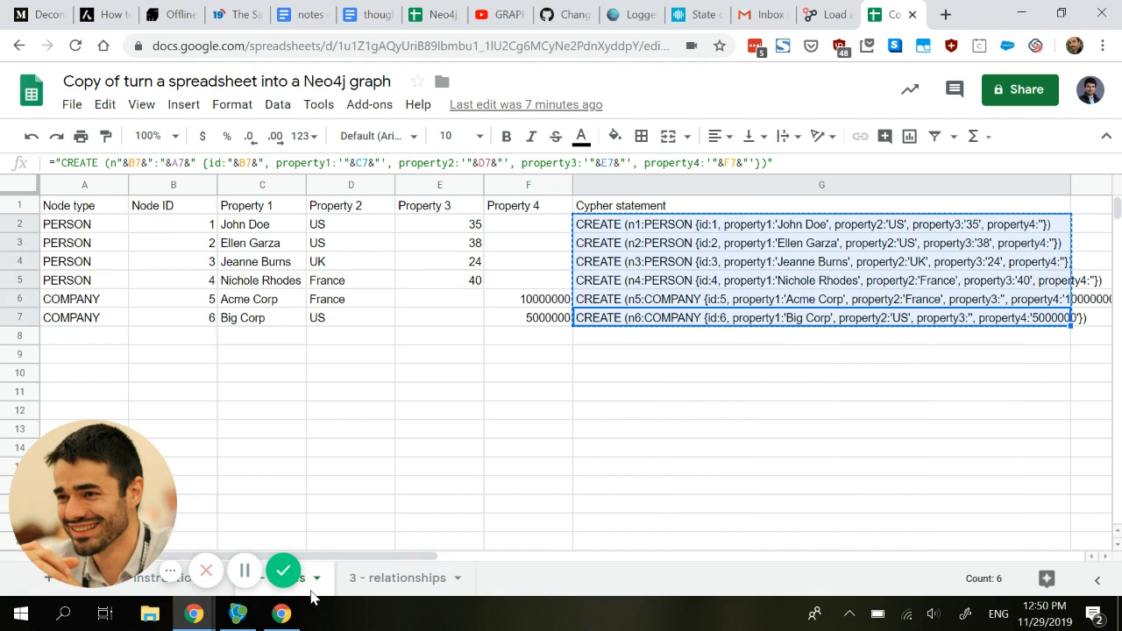
click(379, 382)
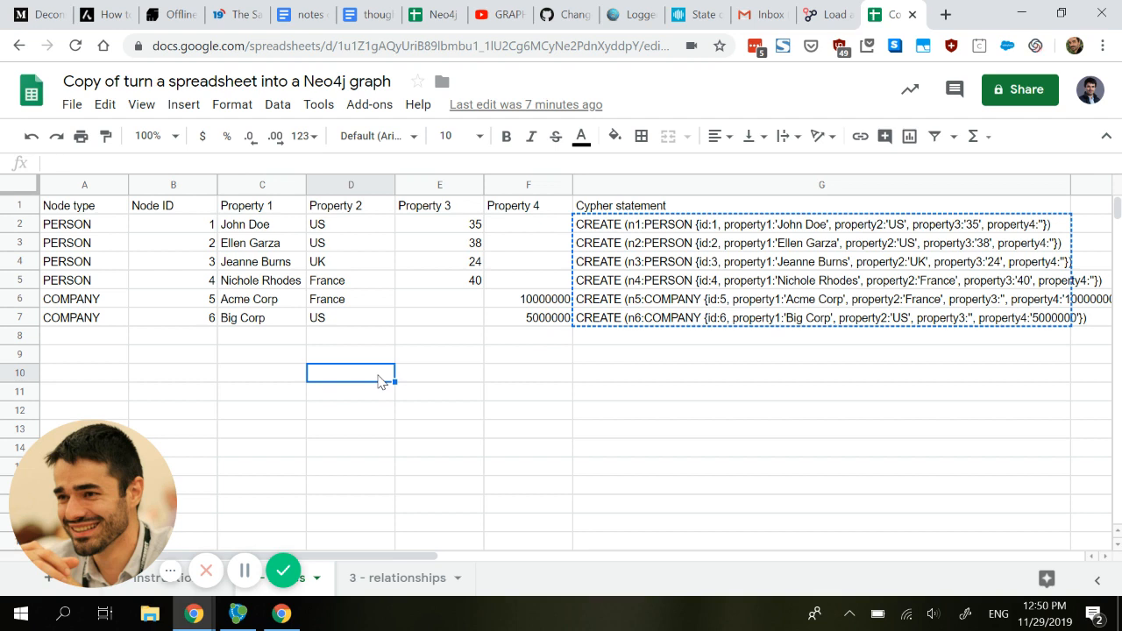
key(Left)
key(Left)
key(Left)
key(Up)
key(Up)
key(Up)
key(Up)
key(Up)
key(Up)
key(Up)
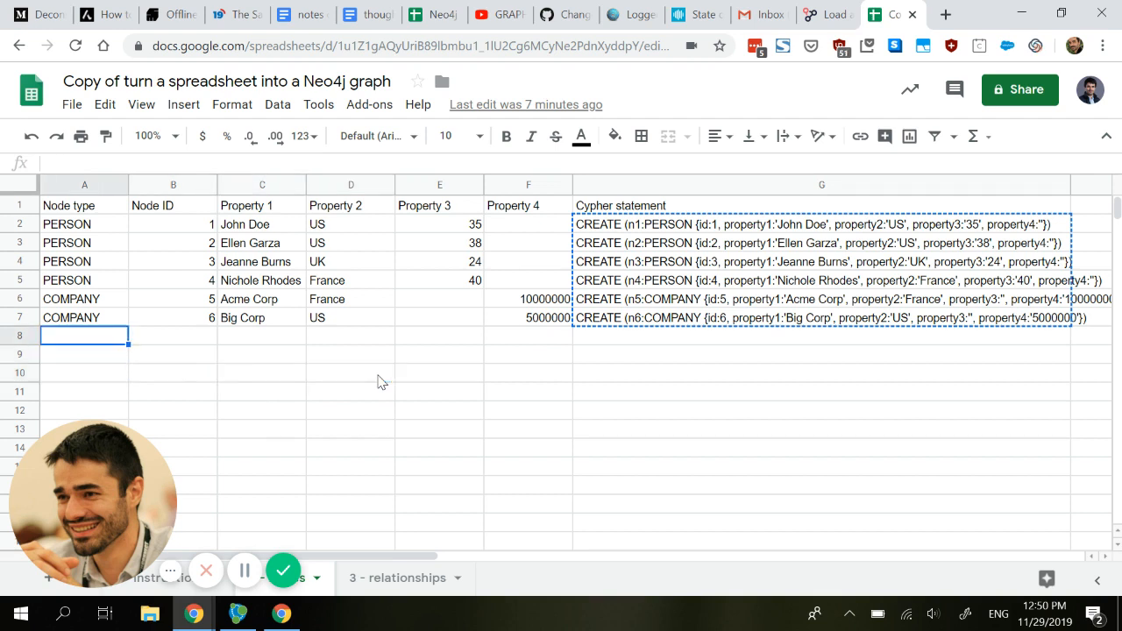
key(Up)
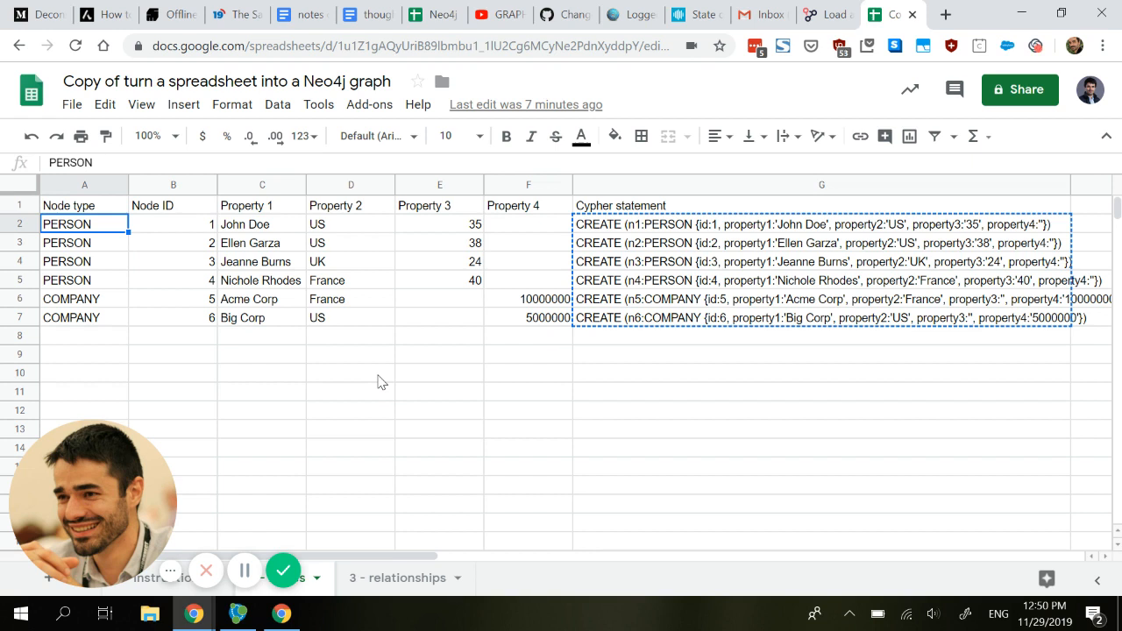
key(Right)
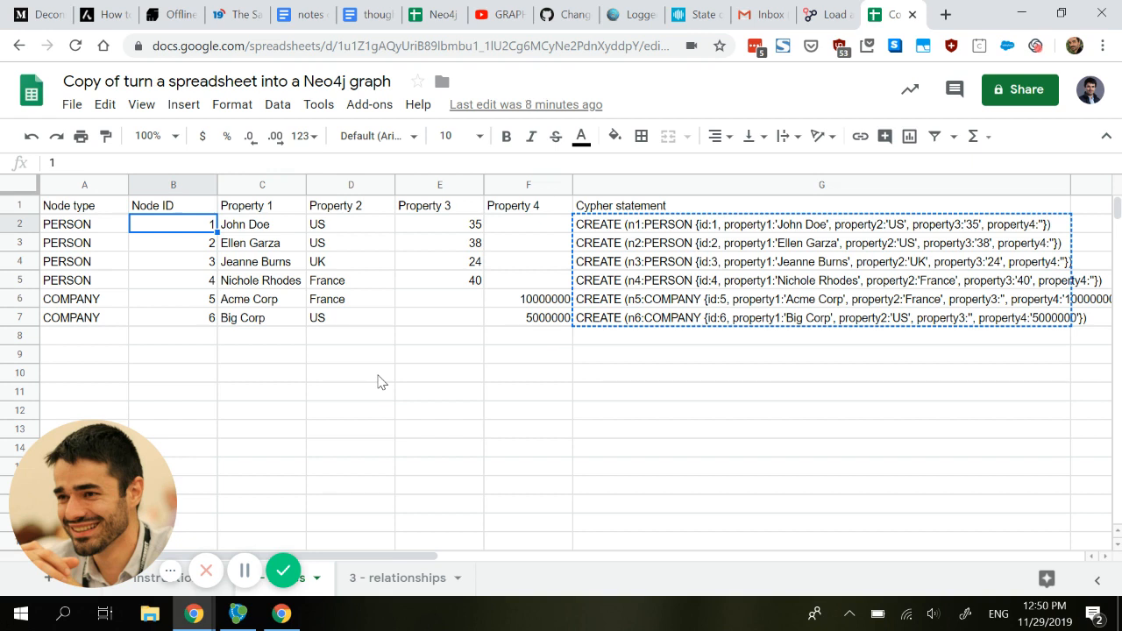
key(Right)
key(Right)
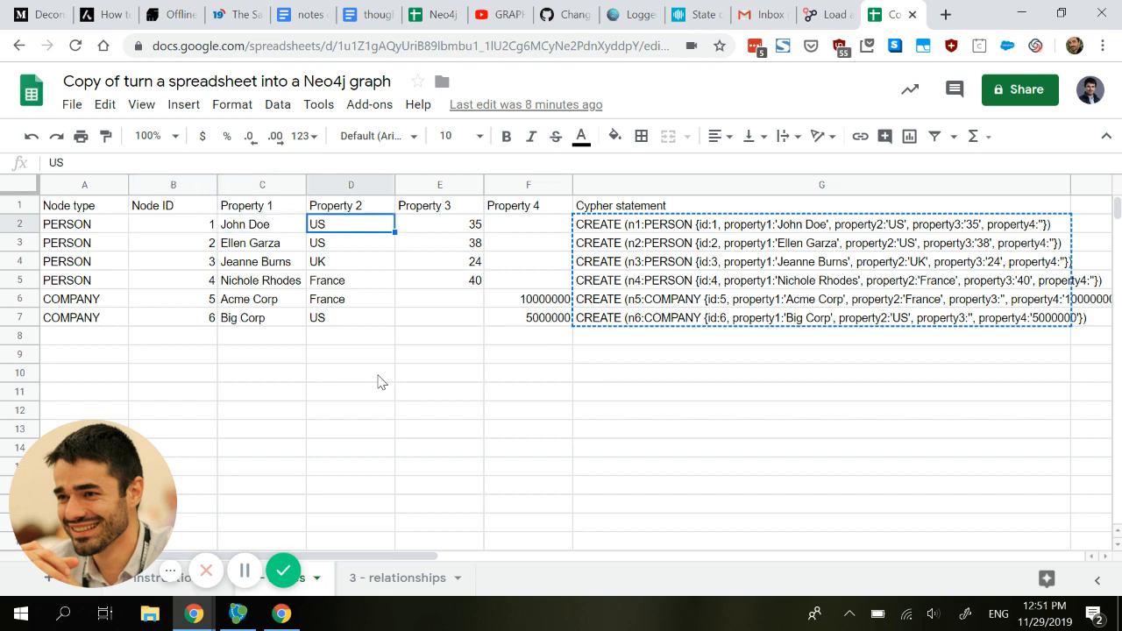
key(Right)
key(Right)
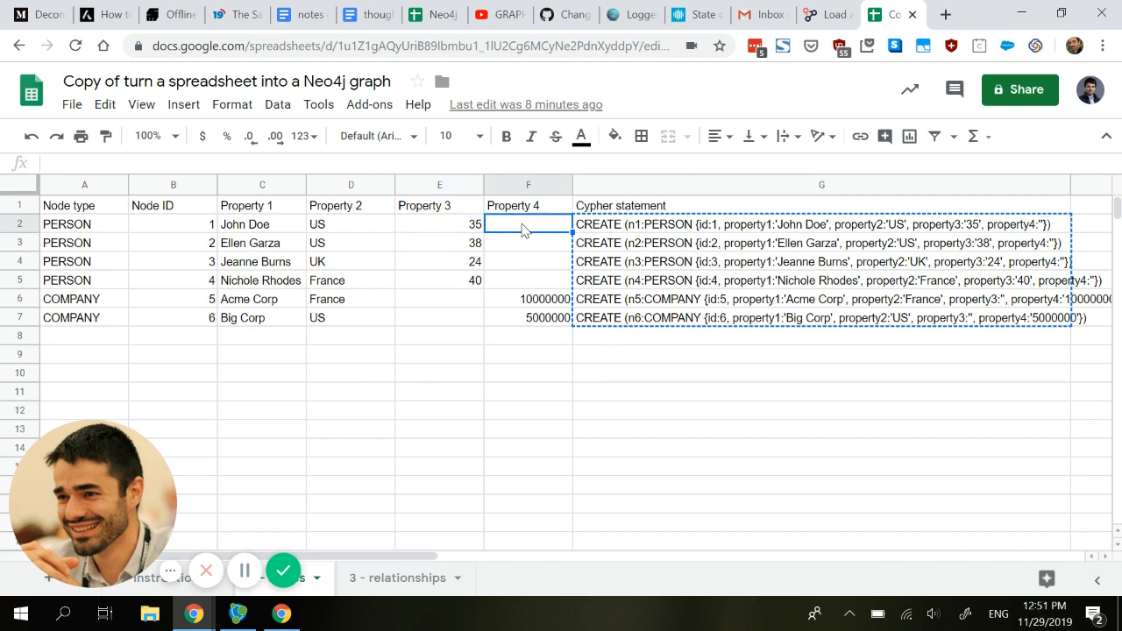
click(594, 230)
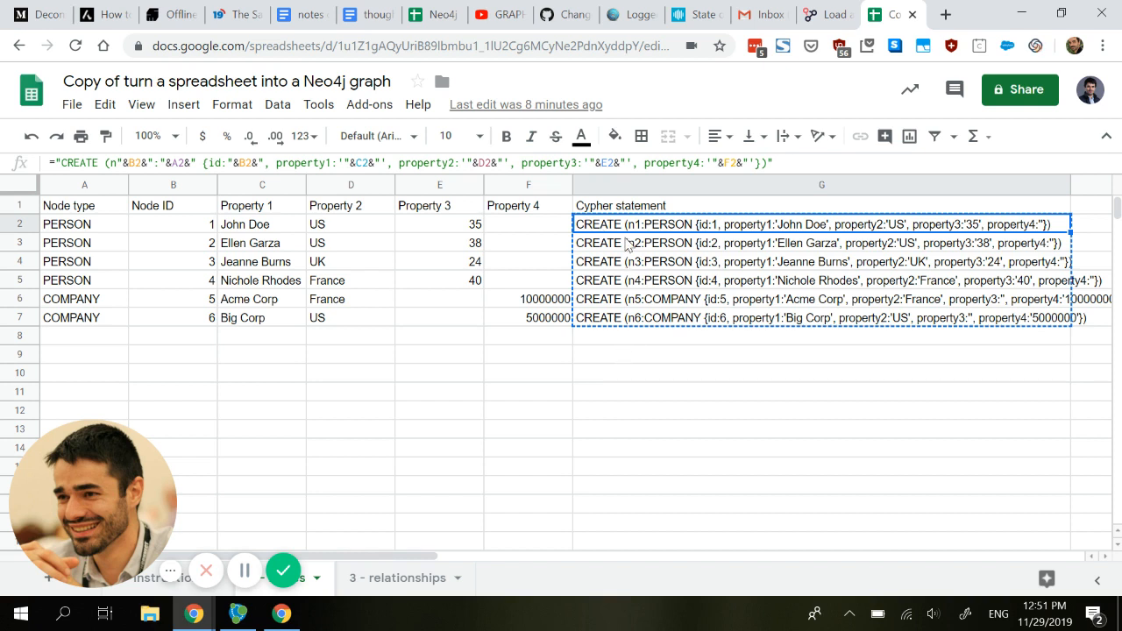
Step: Select the six node CREATE statements in G2:G7, then bring Neo4j Desktop forward
shift+click(625, 320)
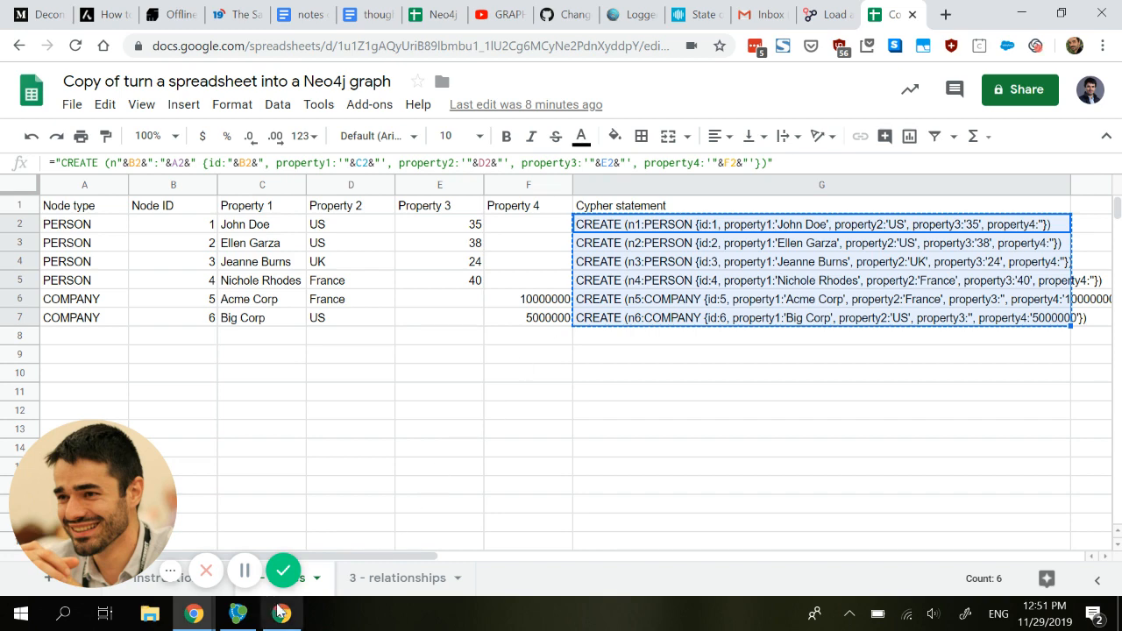
click(236, 613)
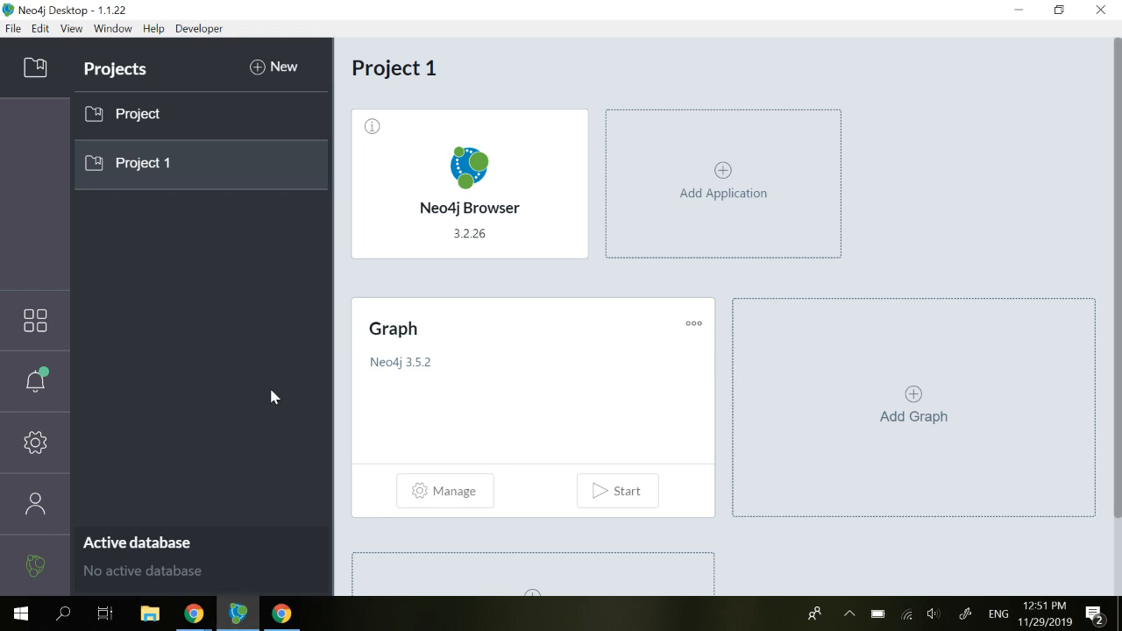
Step: Add Project 2 with a local Neo4j 3.5.2 graph named Graph, setting its database password
click(284, 87)
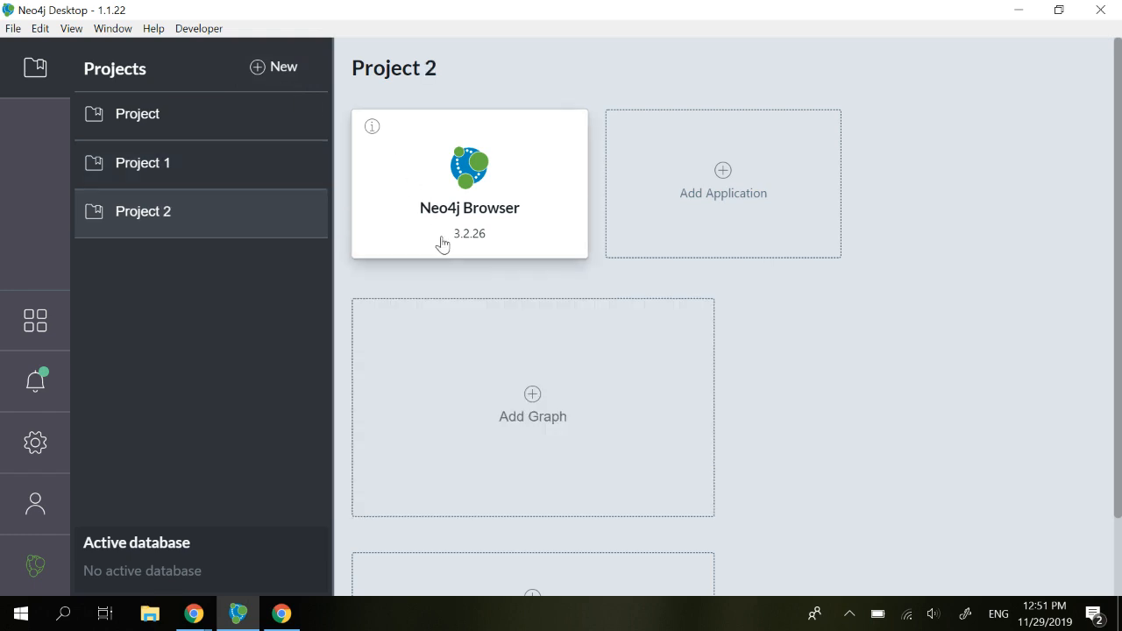
click(534, 417)
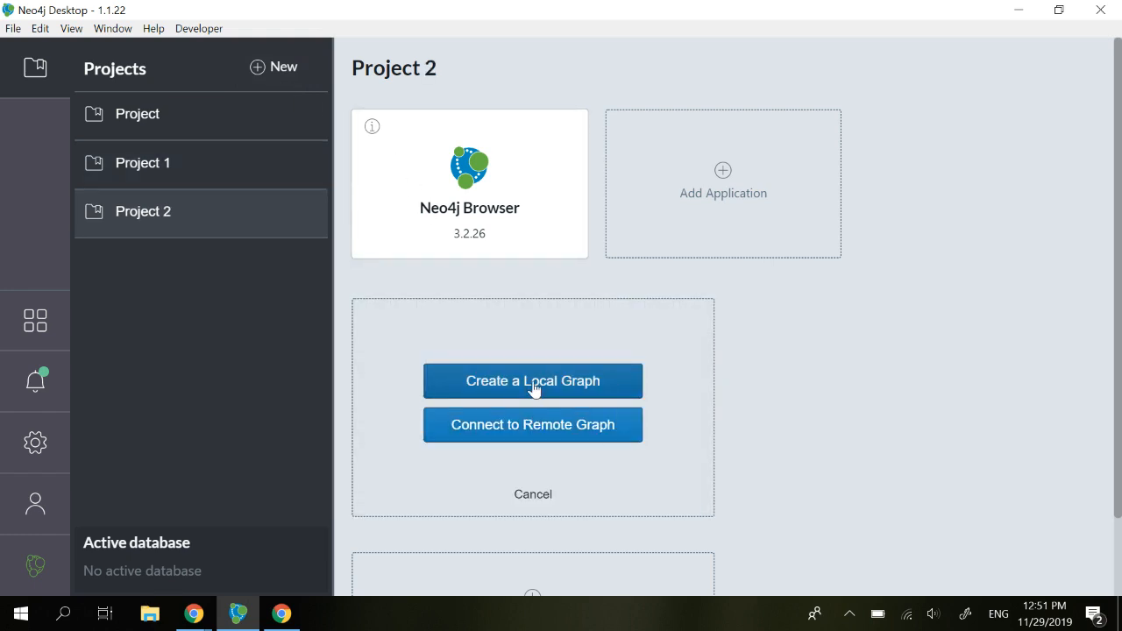
click(533, 390)
click(523, 397)
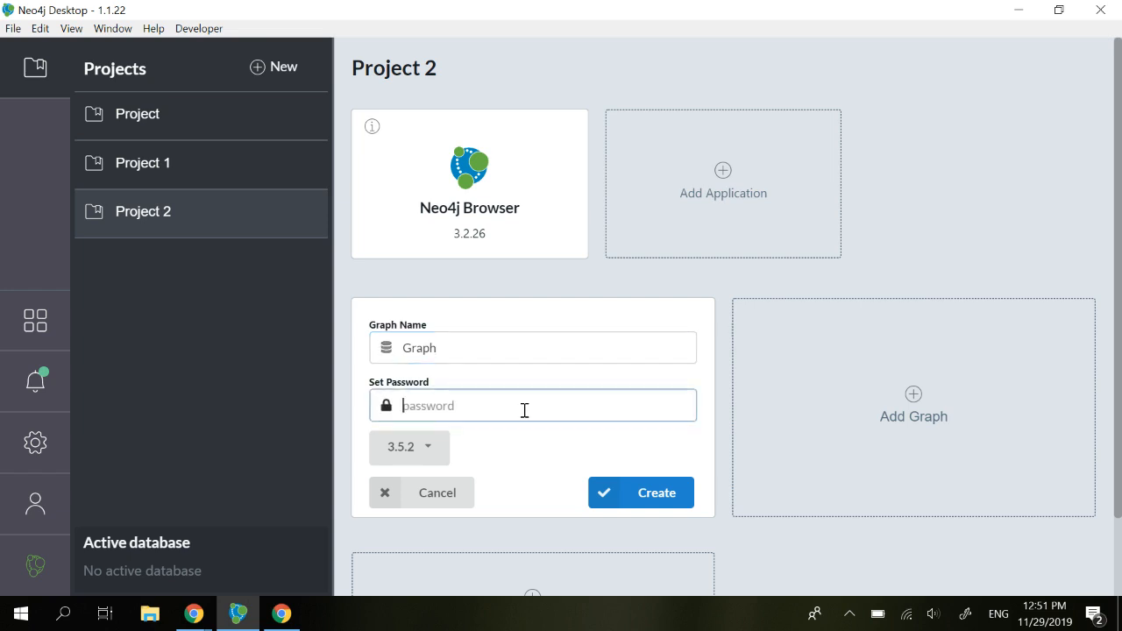
text(1234)
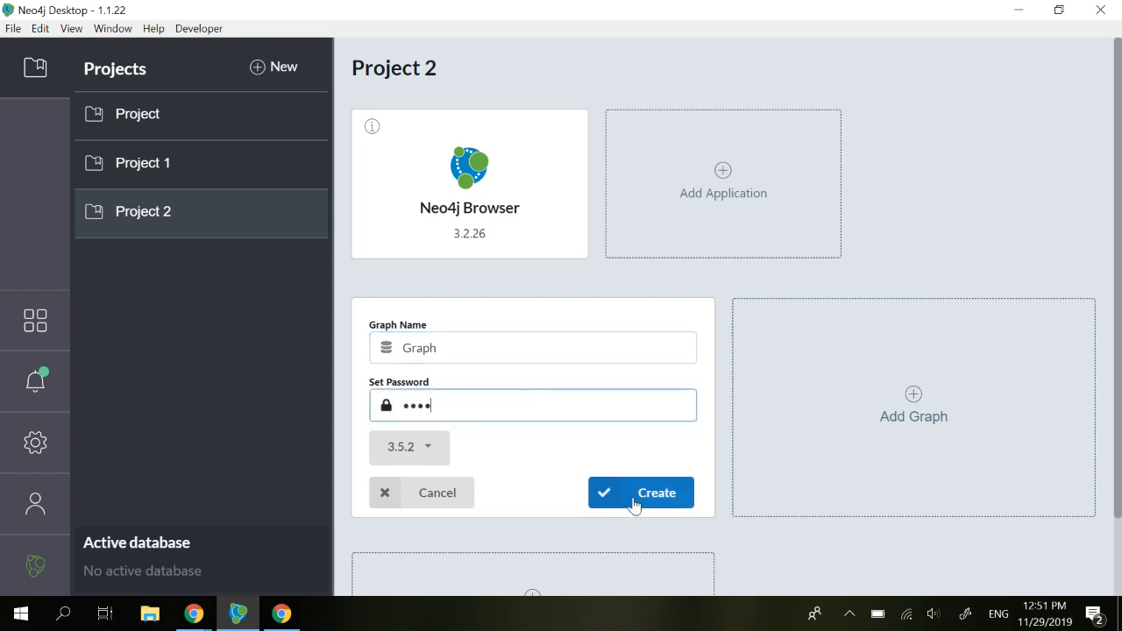
click(634, 497)
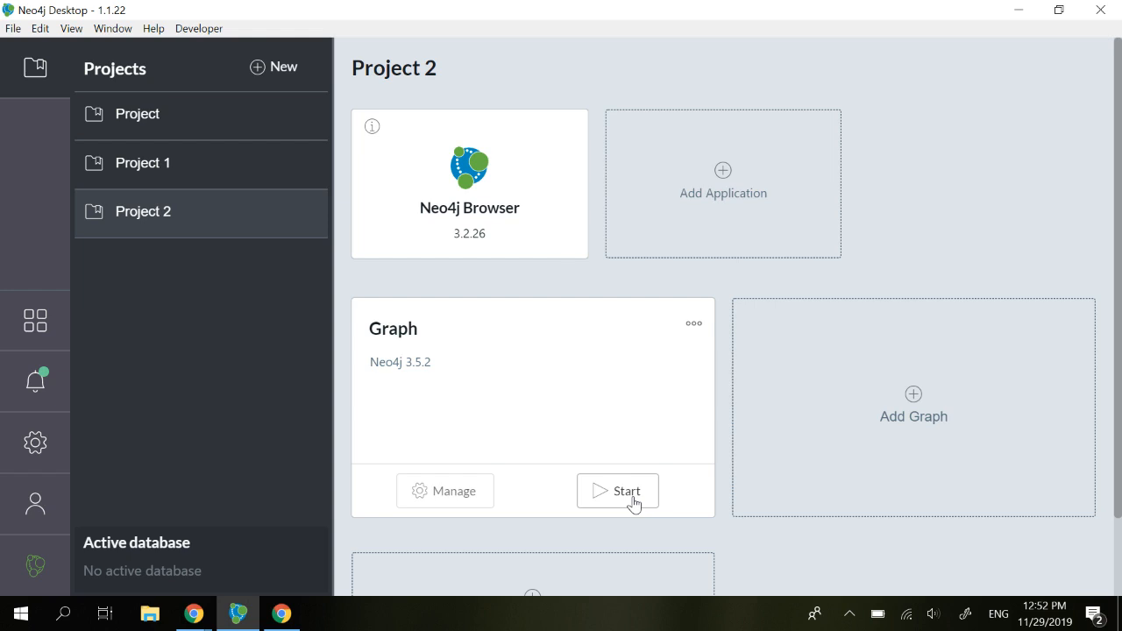
Step: Start the Graph database so it becomes active, empty with 0 nodes and 0 relationships
click(626, 492)
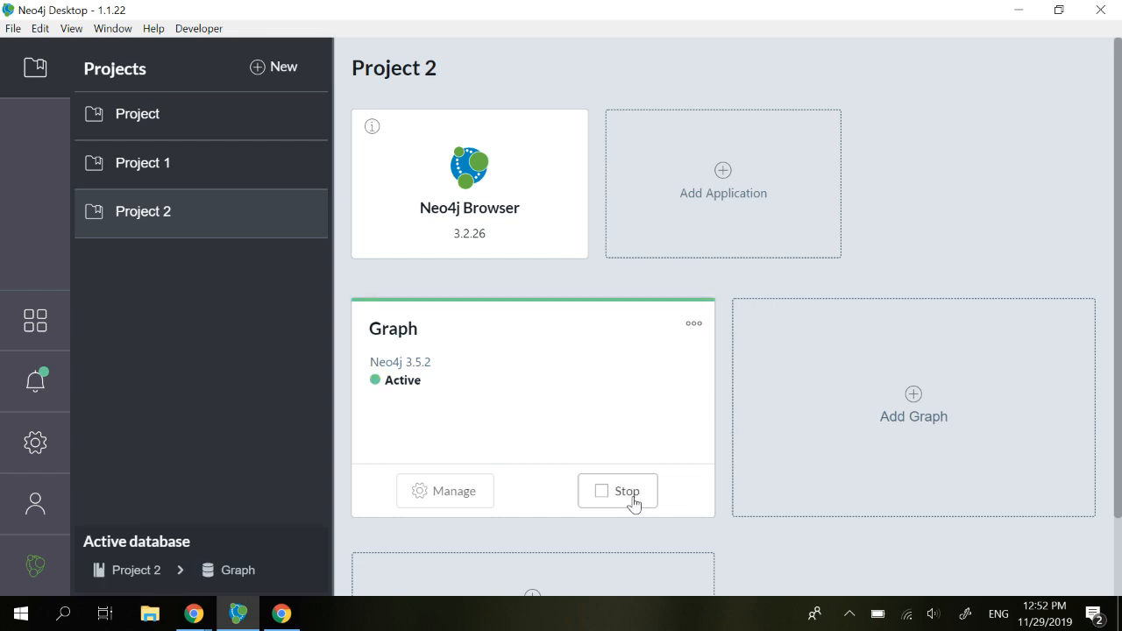
Step: Paste the six node CREATE statements into Neo4j Browser and run them, creating 6 nodes
click(481, 214)
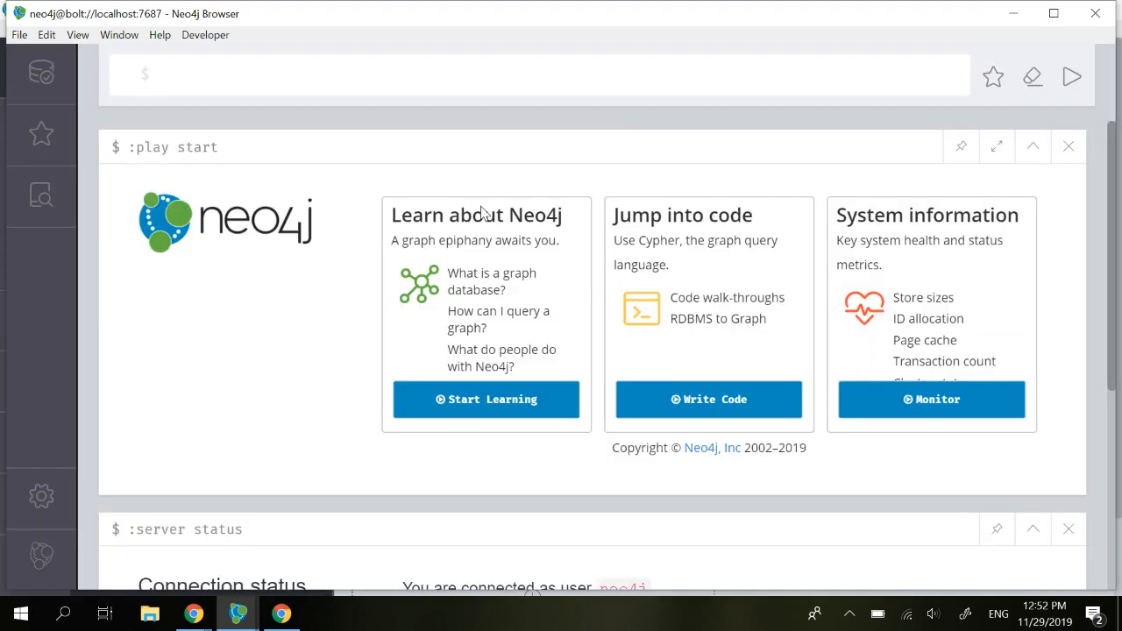
key(ctrl+v)
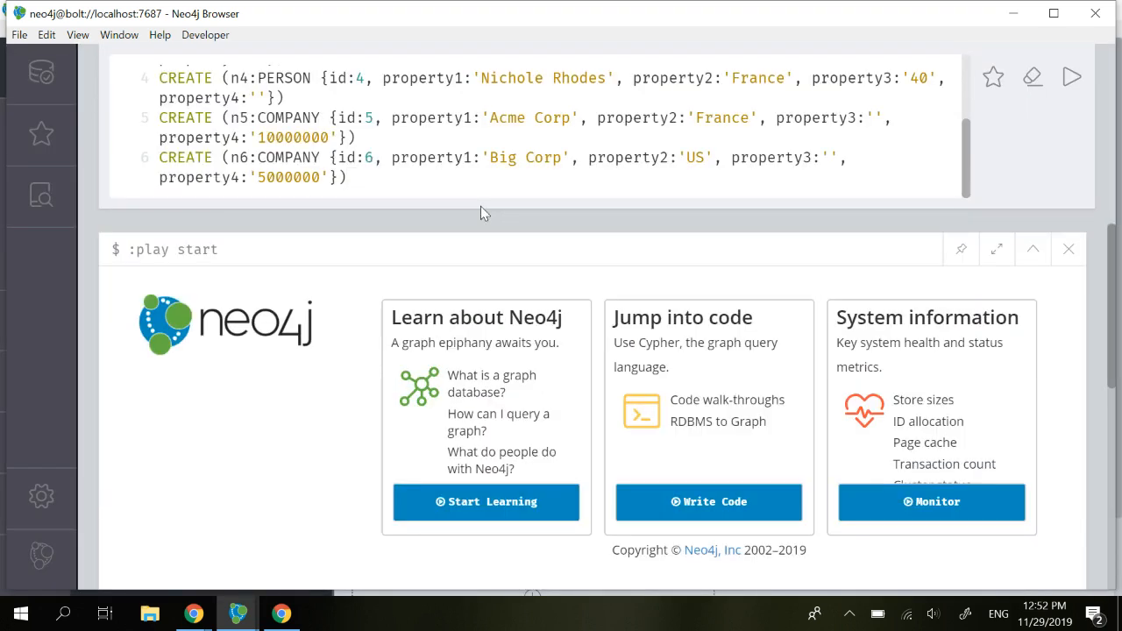
click(1073, 81)
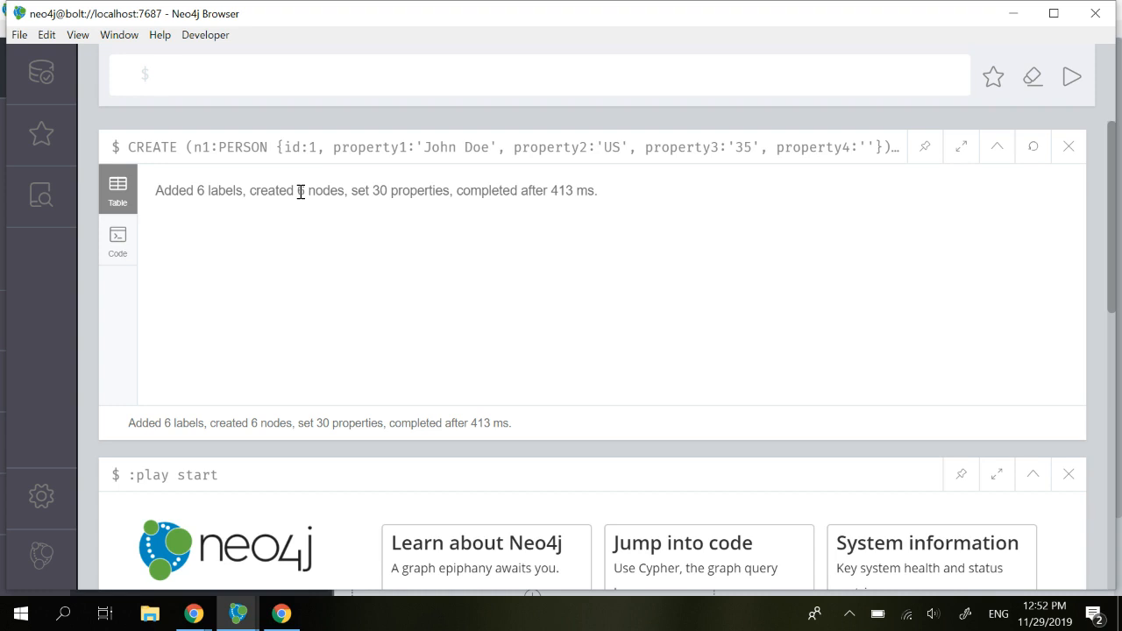
key(alt+Tab)
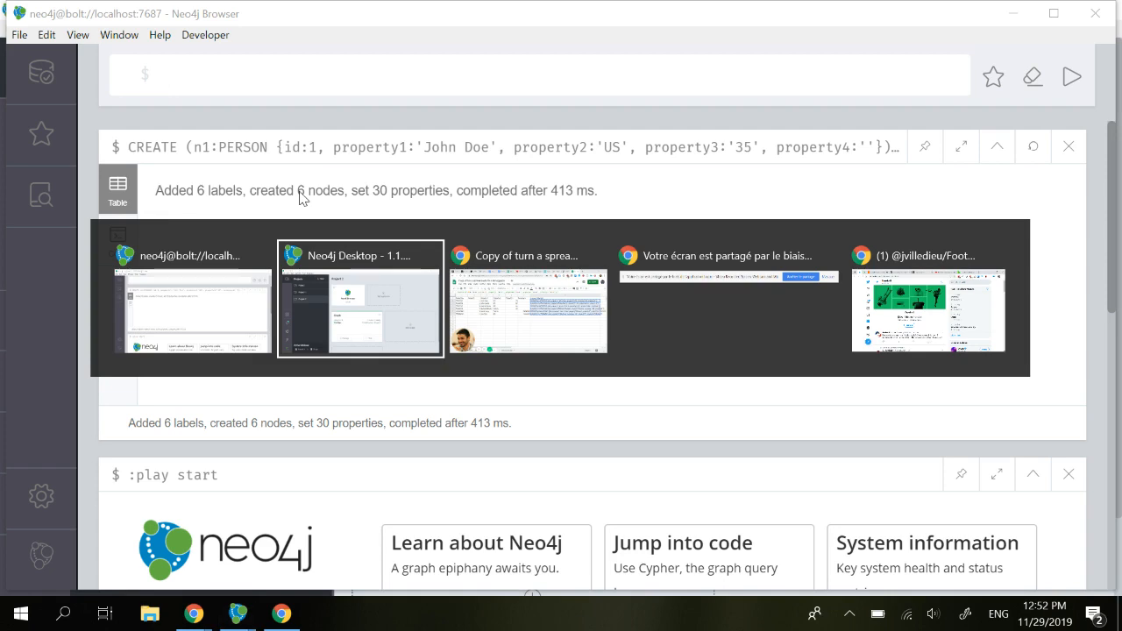
Step: On the '3 - relationships' sheet, review row 2's From/To ids and copy E2's MATCH…MERGE statement
key(alt+Tab)
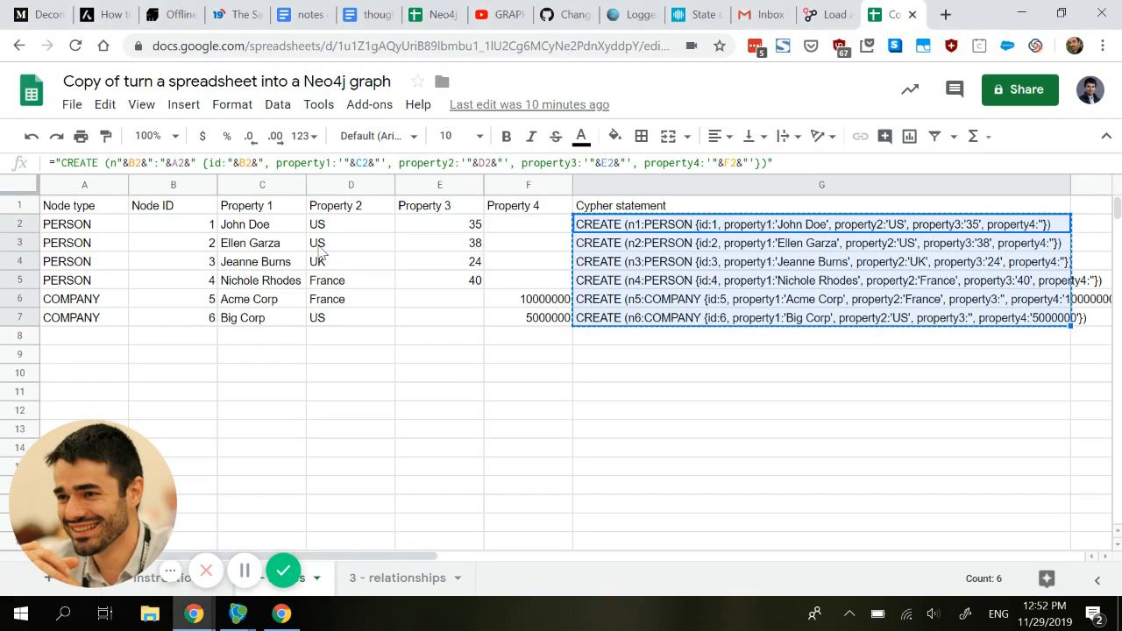
click(405, 583)
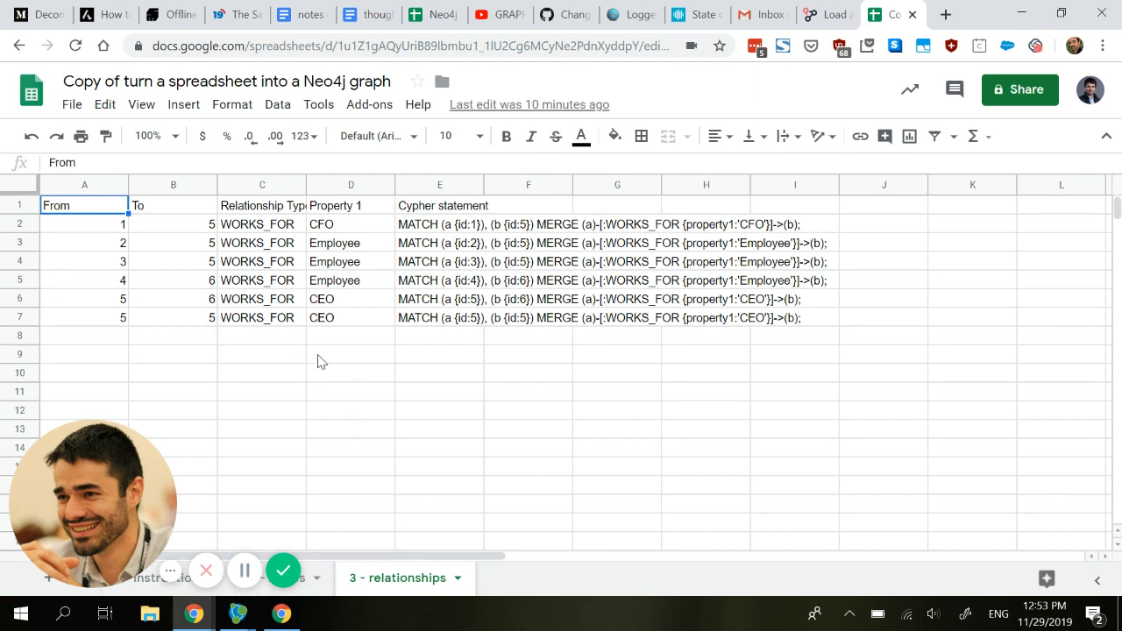
click(112, 226)
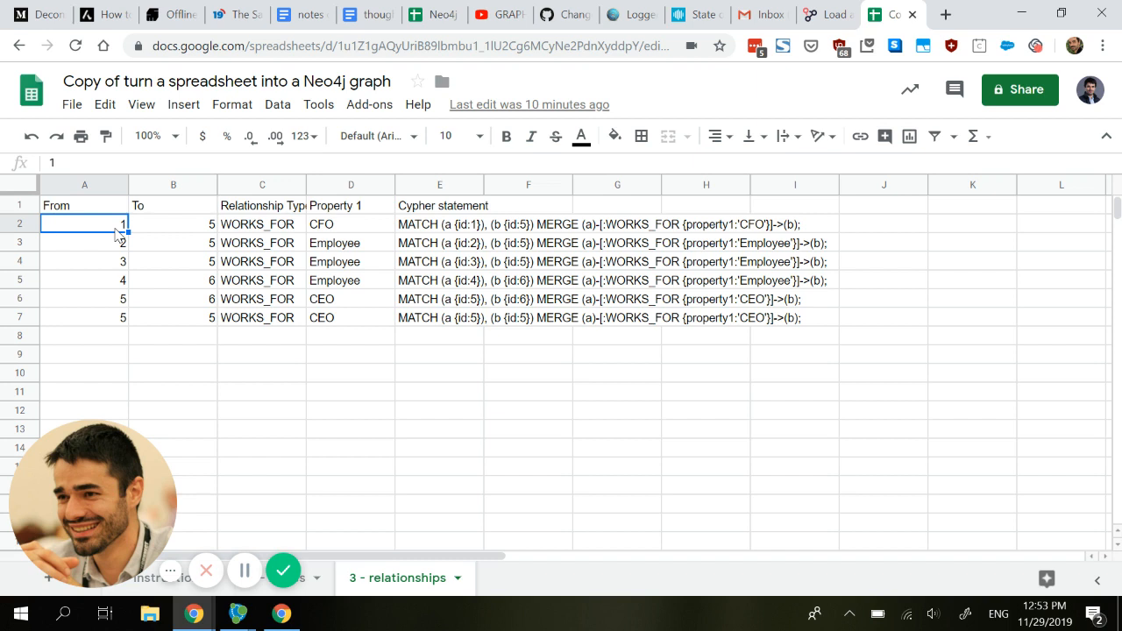
click(207, 232)
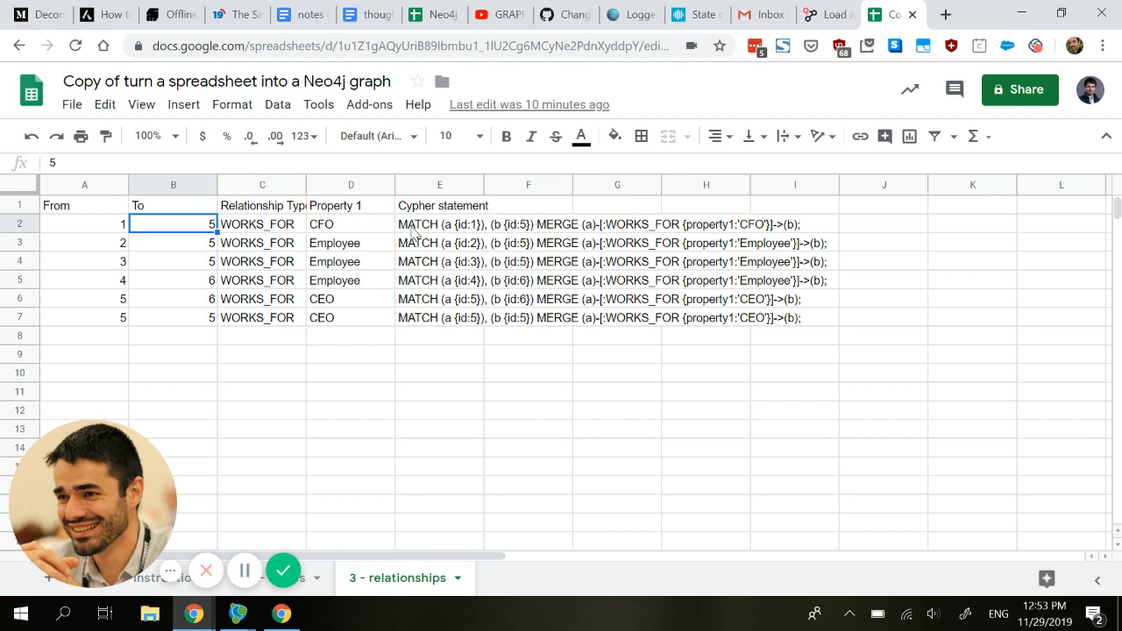
click(413, 230)
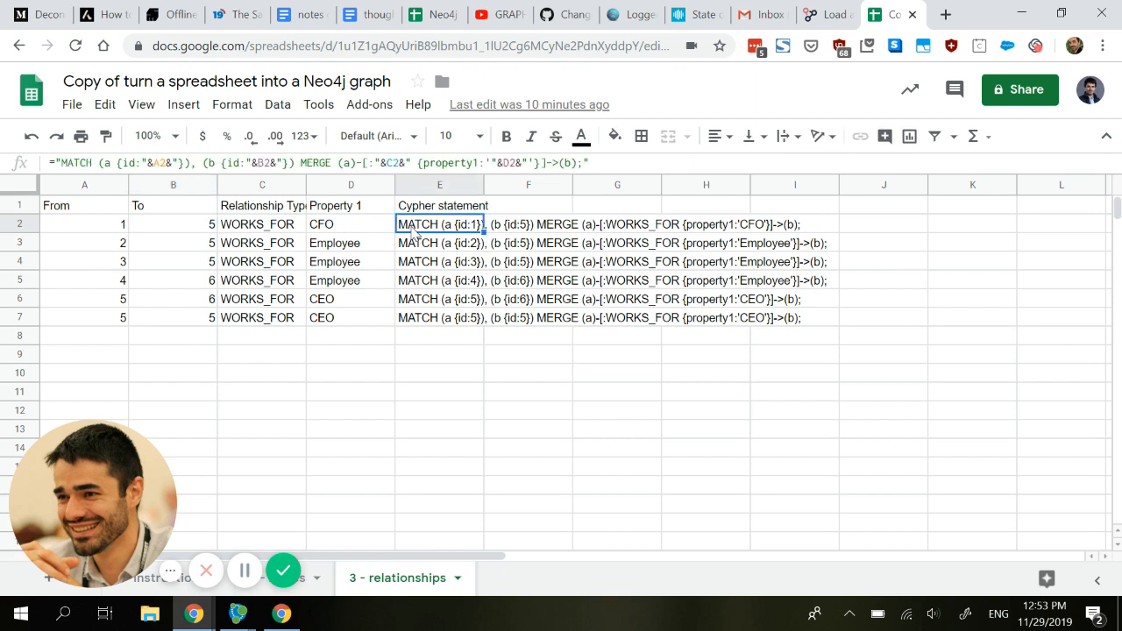
key(ctrl+c)
Step: Run the id:1→id:5 CFO and id:2 Employee WORKS_FOR statements in Neo4j Browser
key(alt+Tab)
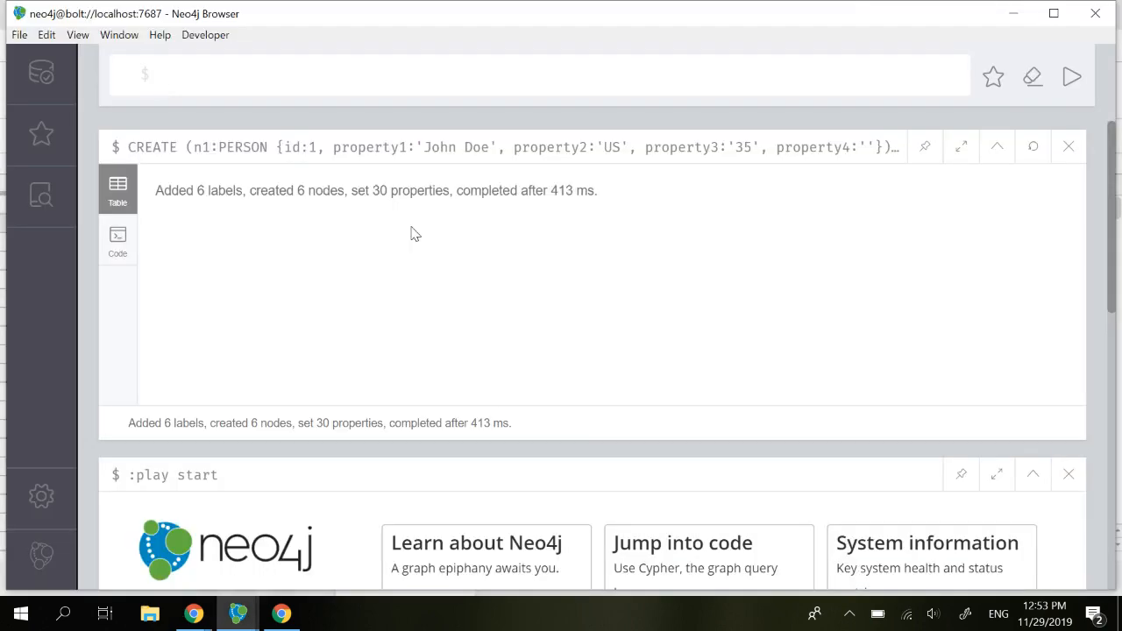
key(ctrl+v)
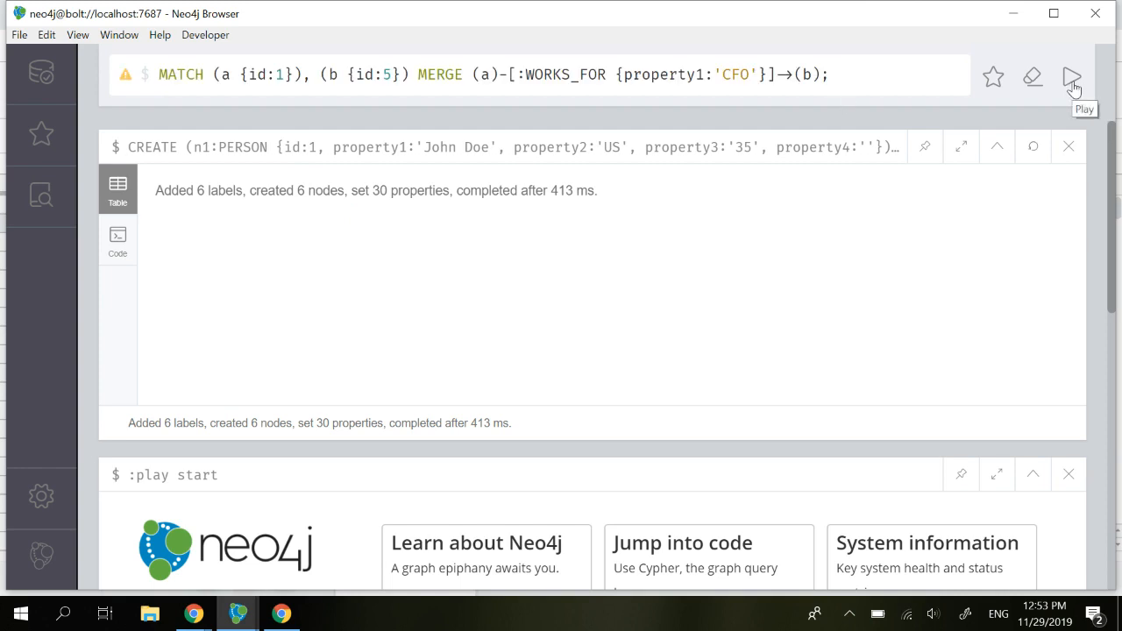
click(1072, 79)
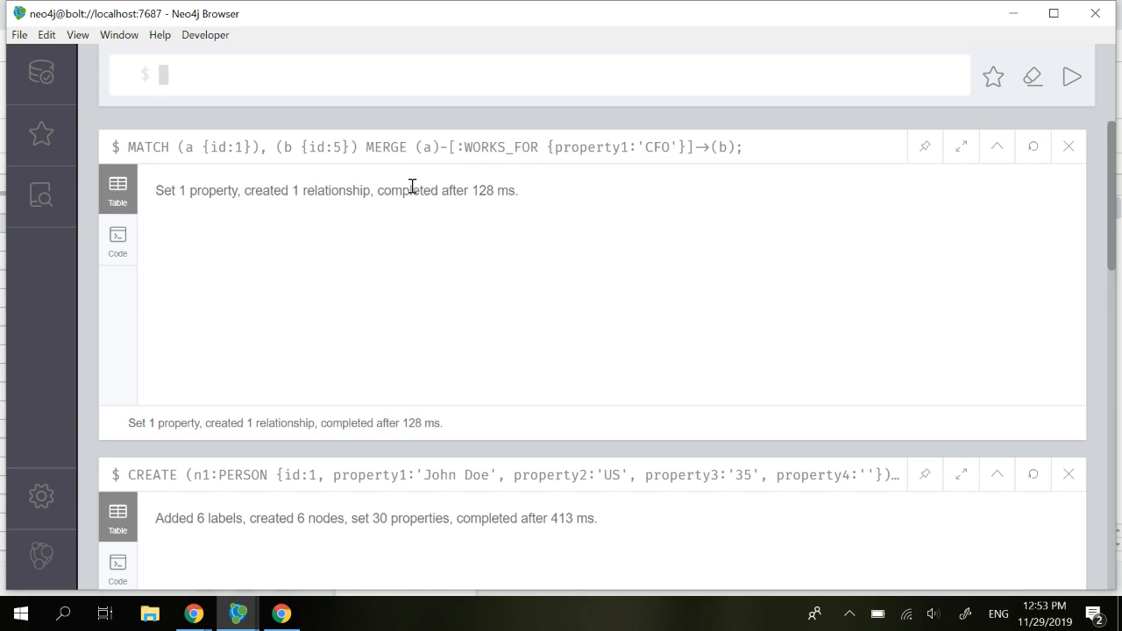
key(alt+Tab)
key(Down)
key(ctrl+c)
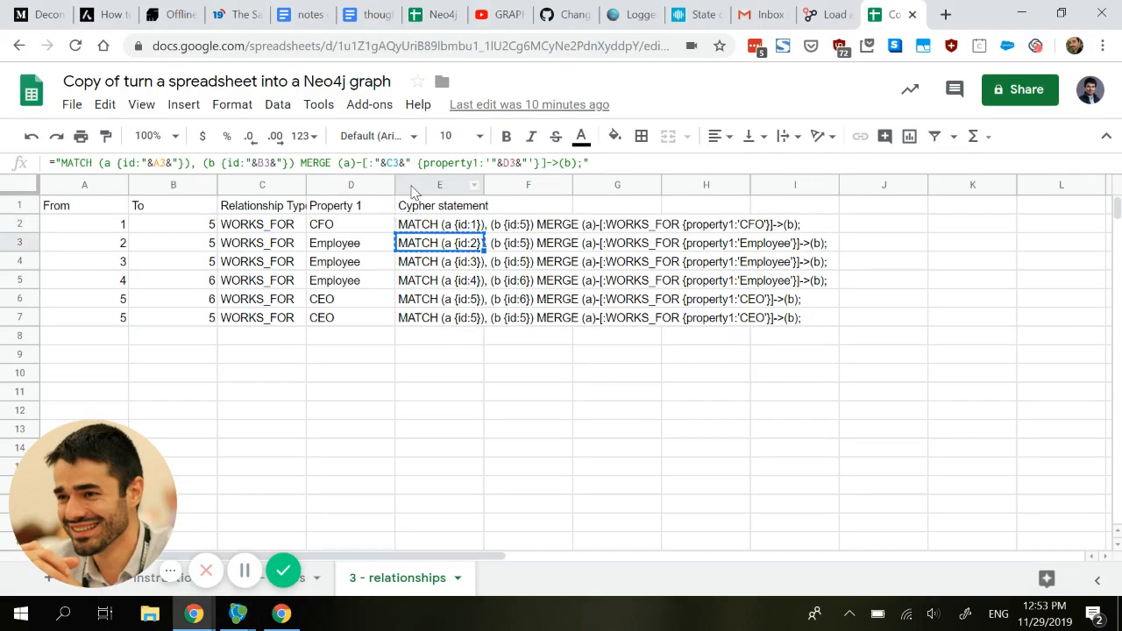
key(alt+Tab)
key(ctrl+v)
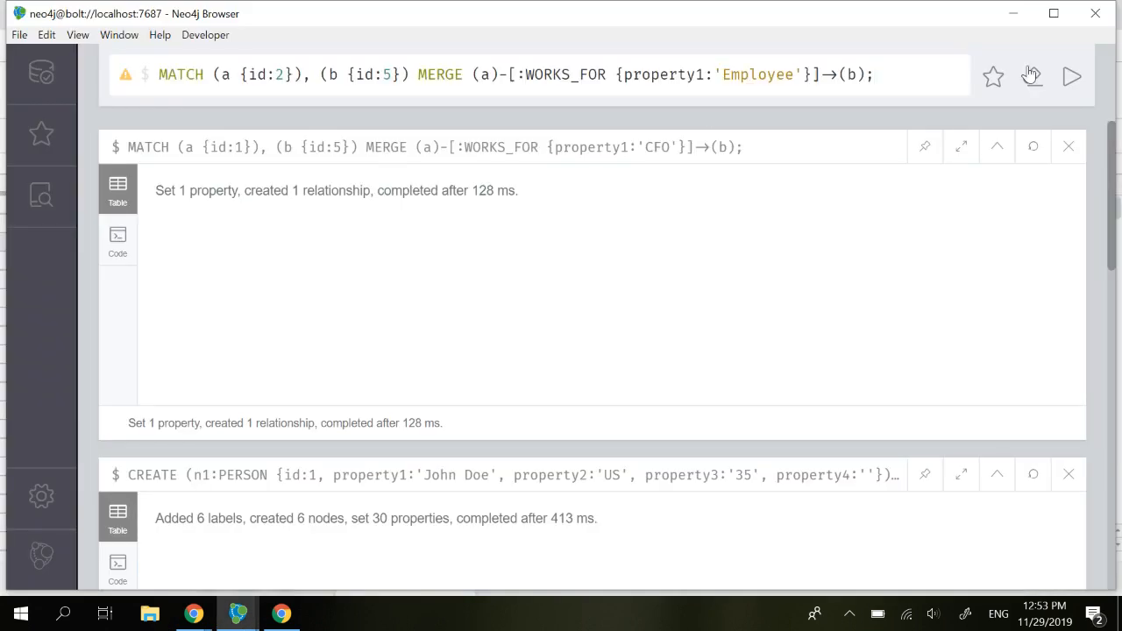
click(1071, 79)
Step: Copy and run the id:3 and id:4→id:6 Employee WORKS_FOR statements from E4 and E5
key(alt+Tab)
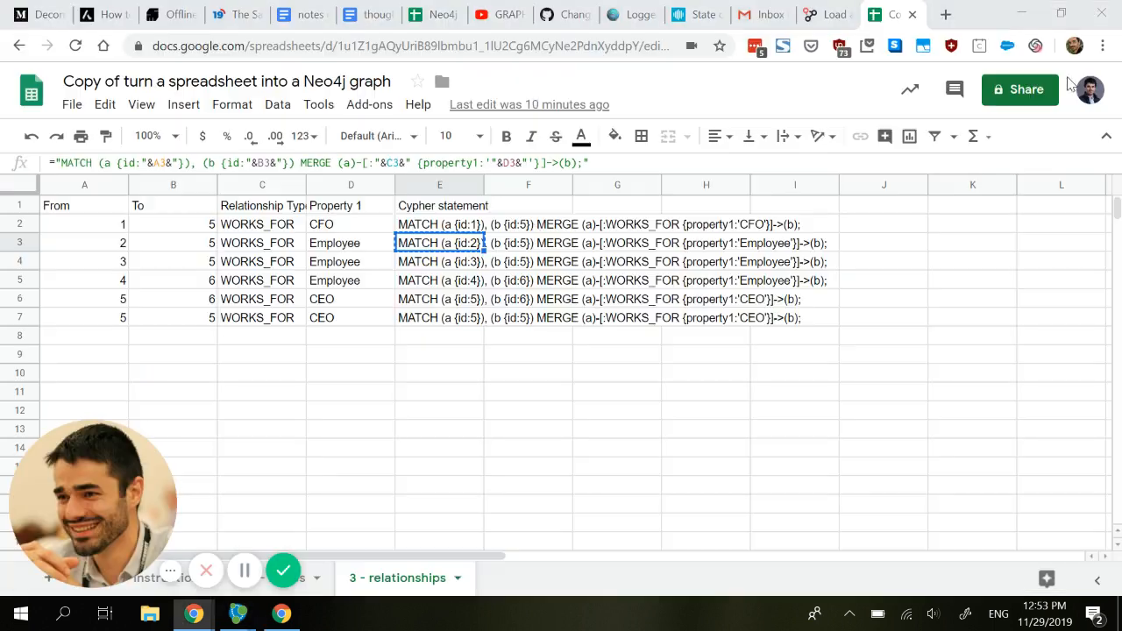
click(429, 270)
key(ctrl+c)
key(alt+Tab)
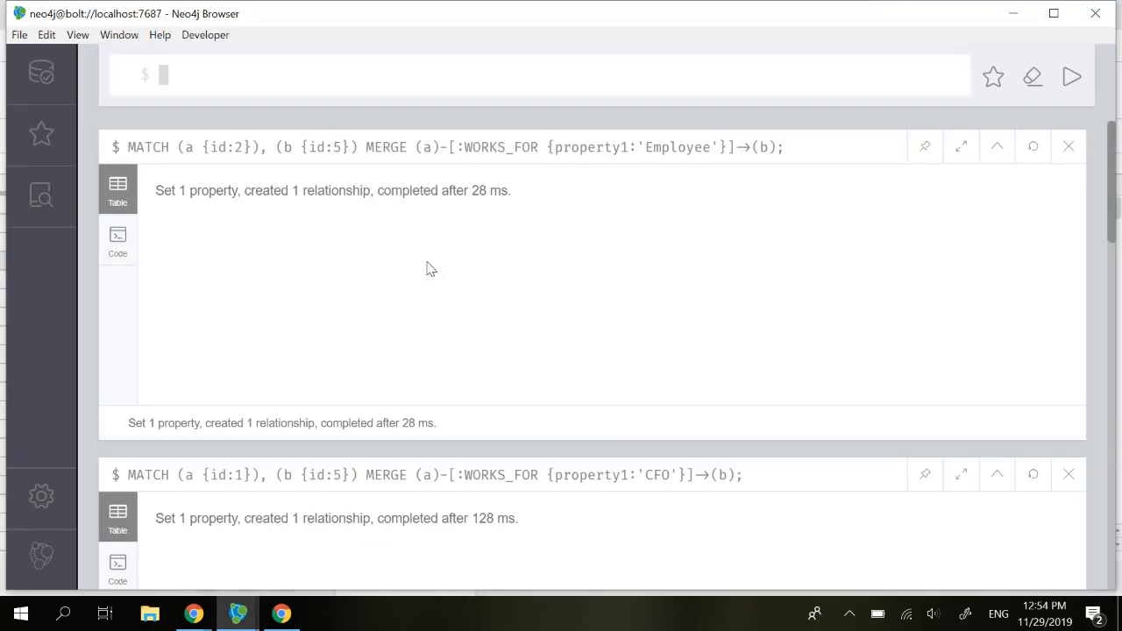
key(ctrl+v)
click(1070, 77)
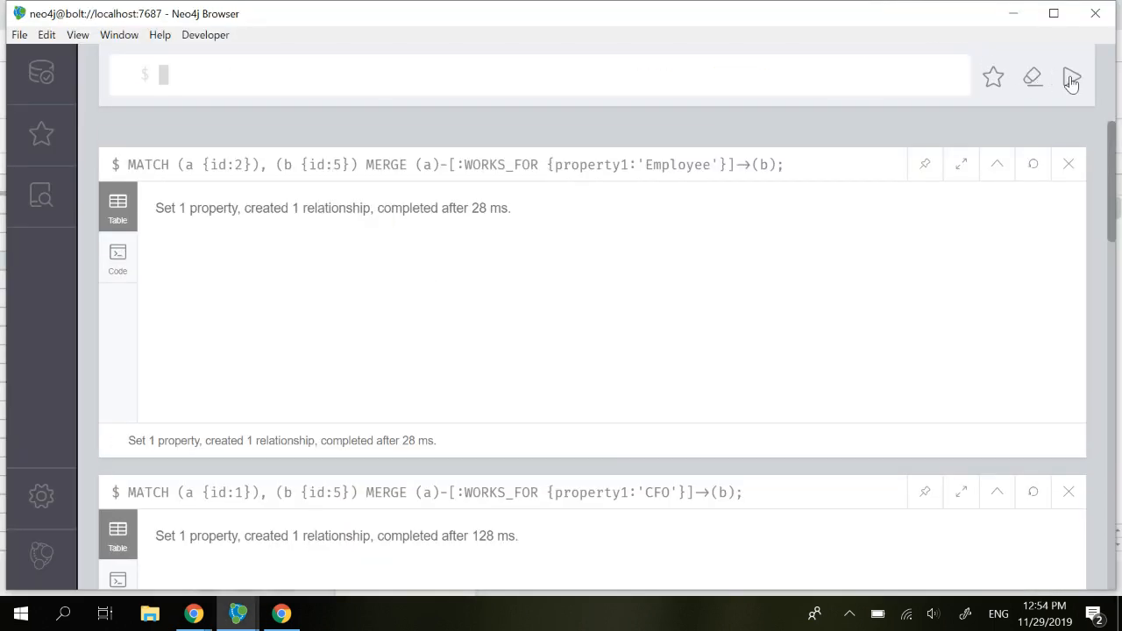
key(alt+Tab)
click(451, 287)
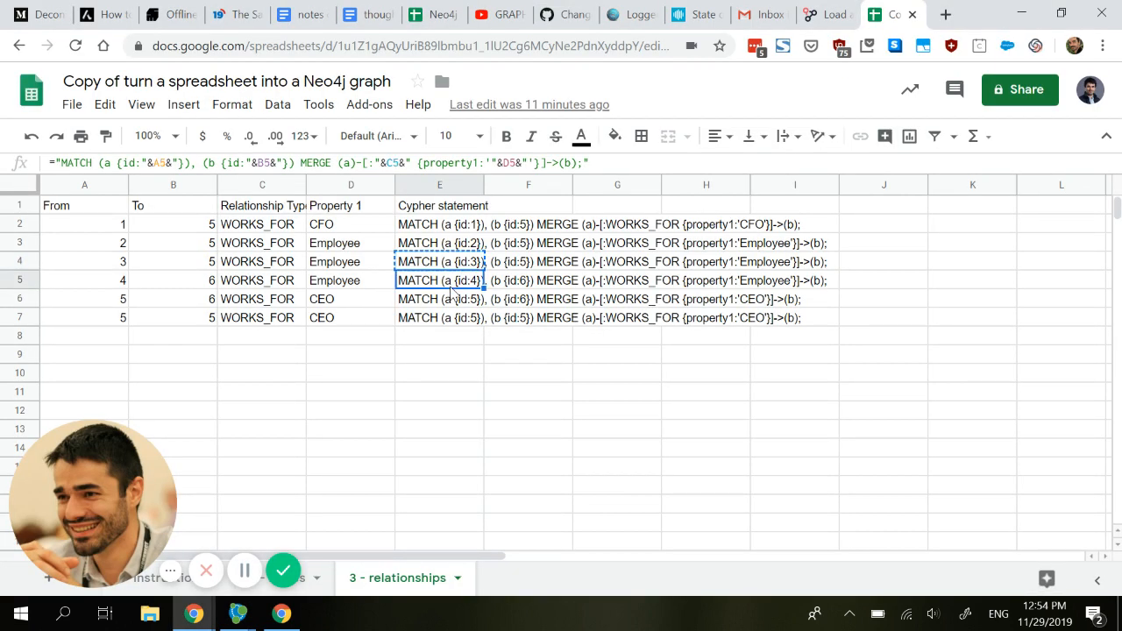
key(ctrl+c)
key(alt+Tab)
key(ctrl+v)
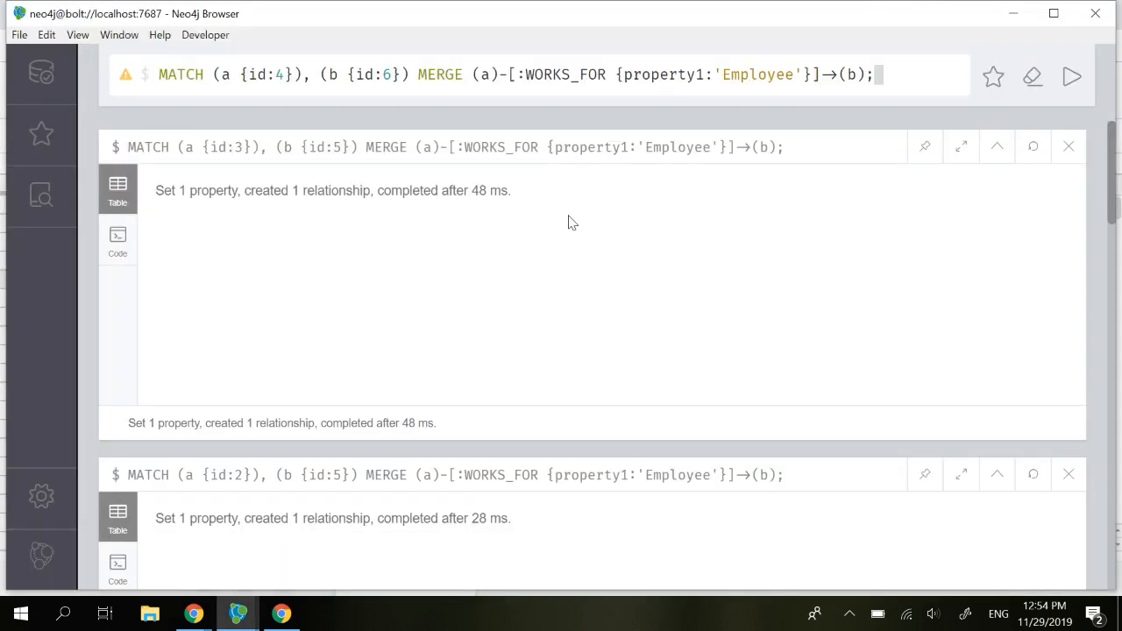
click(1070, 78)
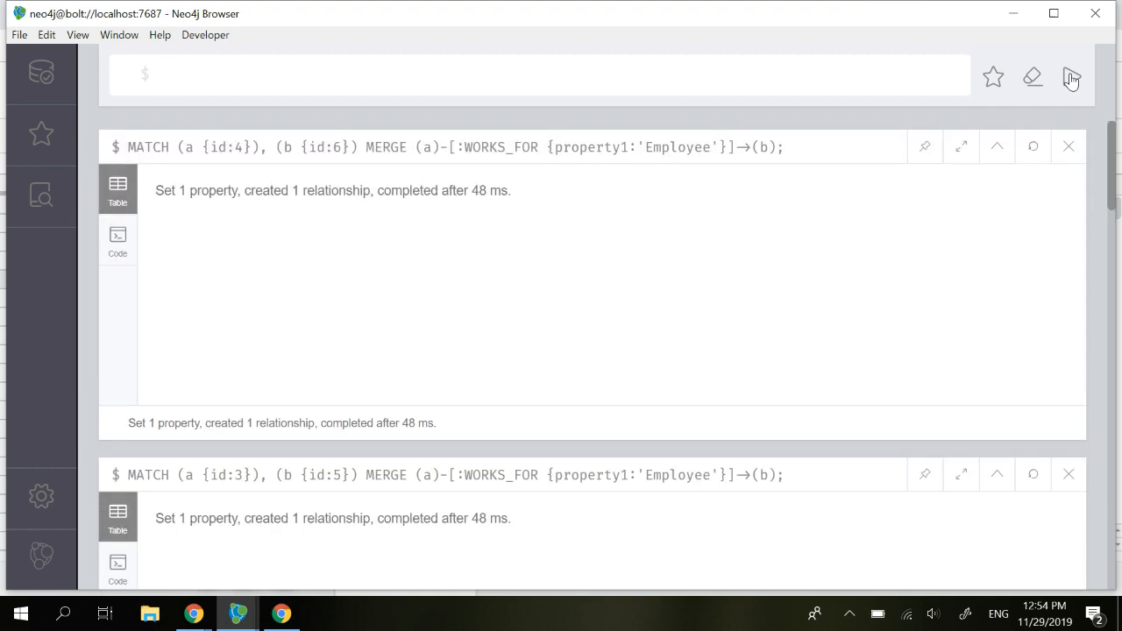
Step: Copy and run the id:5→id:6 and id:5→id:5 CEO statements from E6 and E7
key(alt+Tab)
click(450, 304)
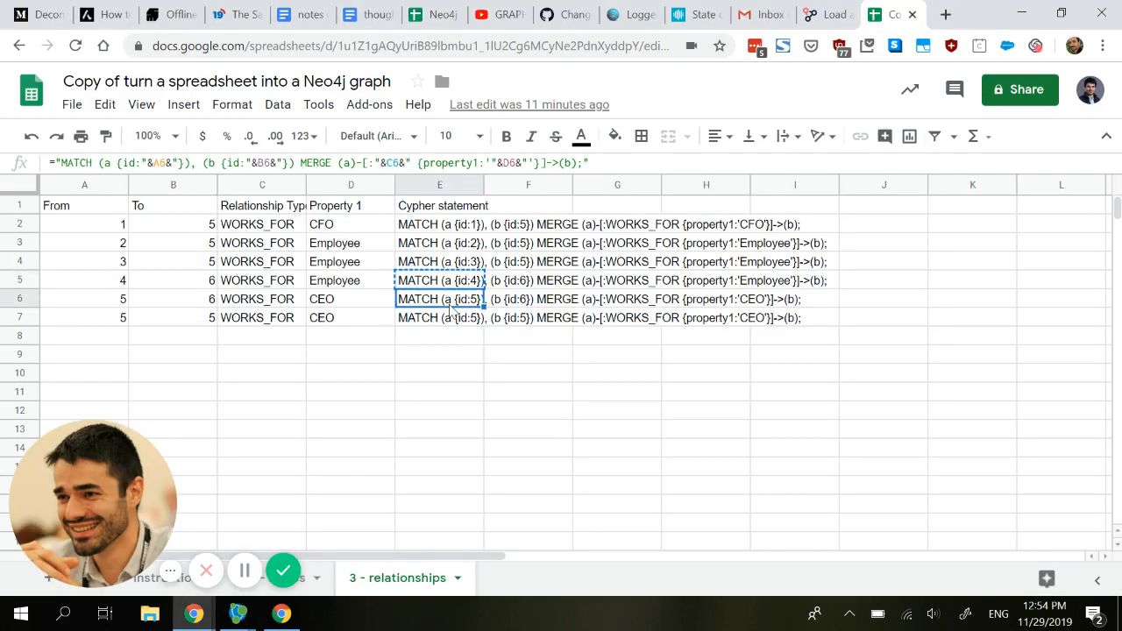
key(ctrl+c)
key(alt+Tab)
key(ctrl+v)
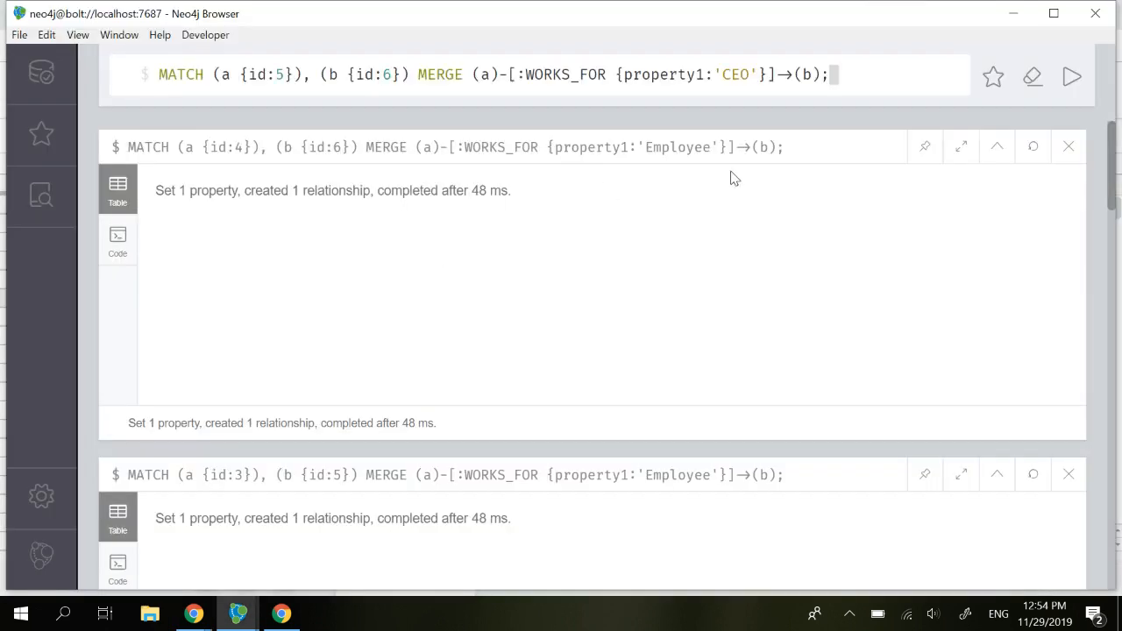
click(1066, 88)
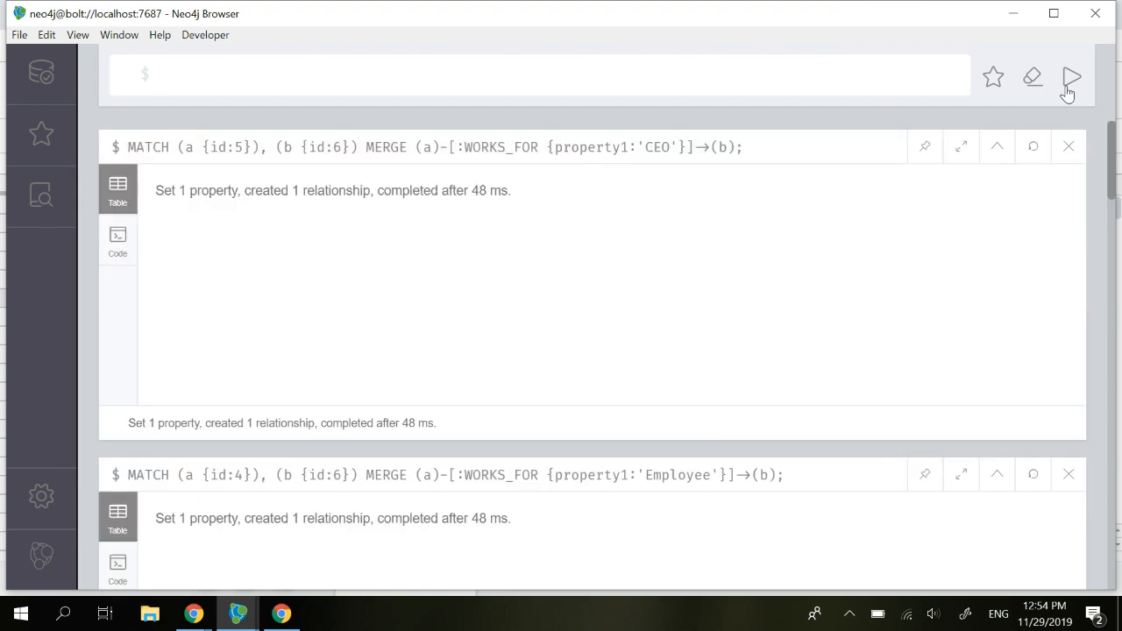
key(alt+Tab)
click(442, 321)
key(ctrl+c)
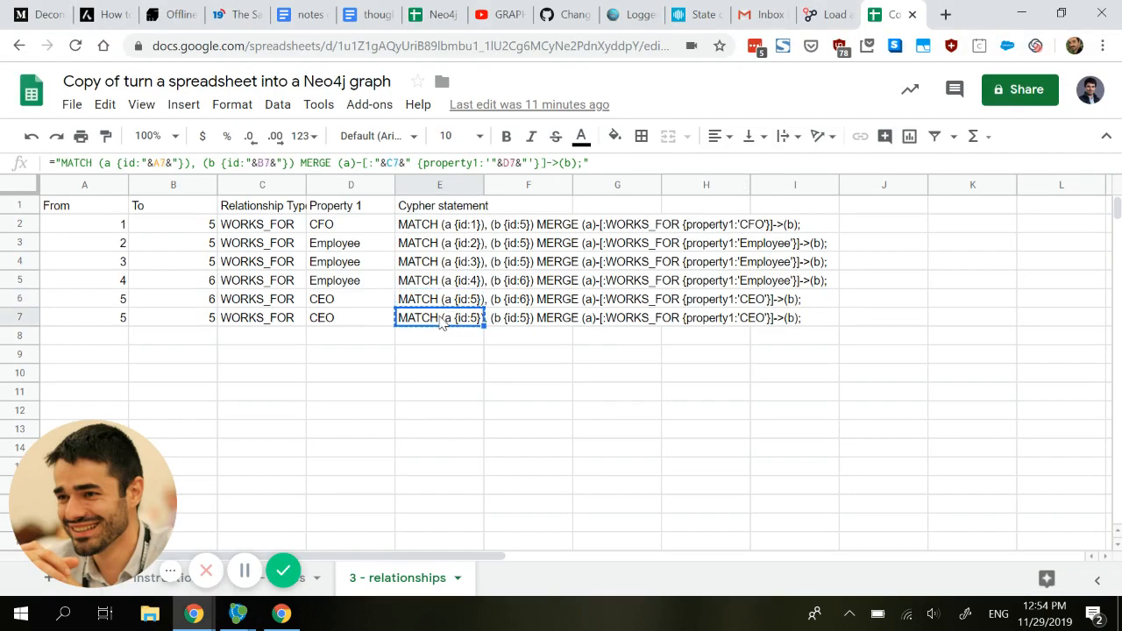
key(alt+Tab)
key(ctrl+v)
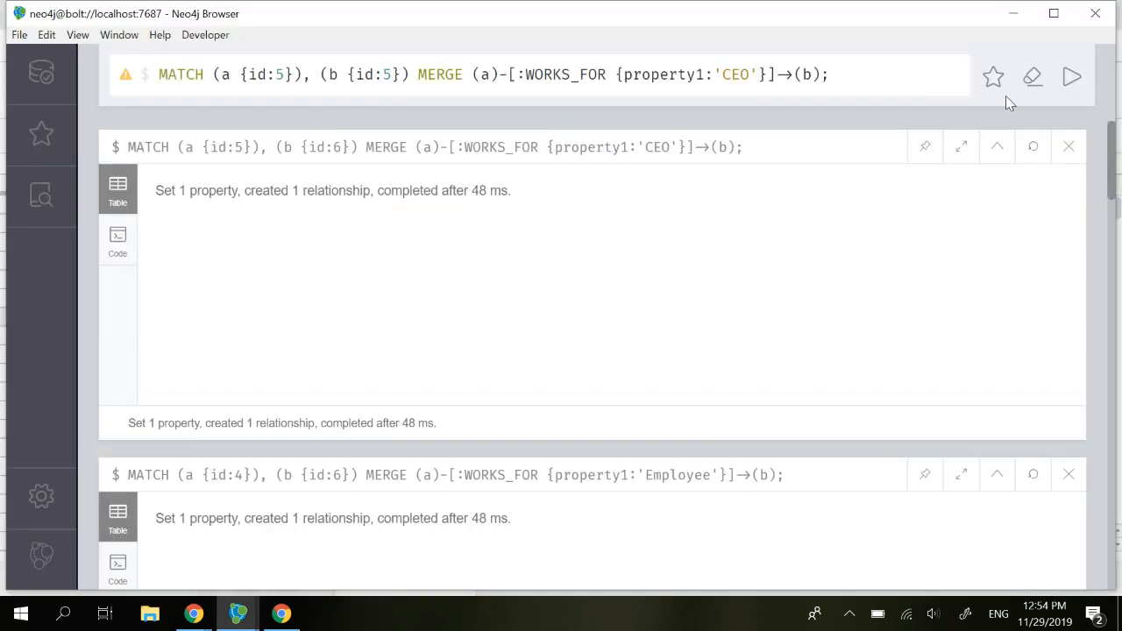
click(1069, 83)
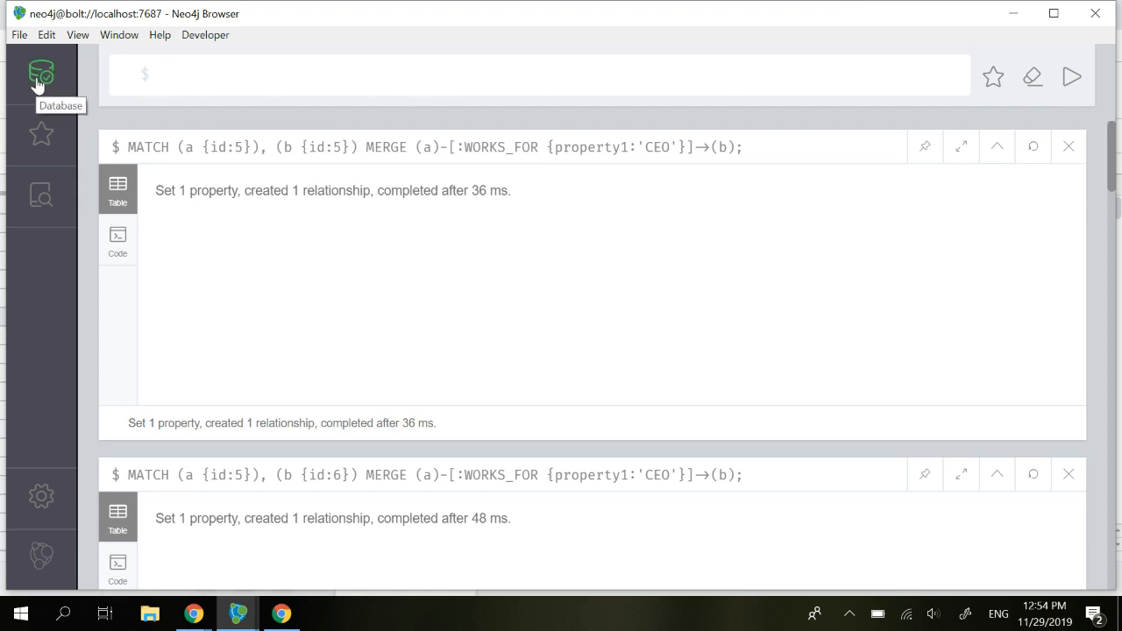
Step: Load the Basic Queries 'Get some data' script (MATCH (n1)-[r]->(n2) RETURN r, n1, n2 LIMIT 25) and run it
click(39, 140)
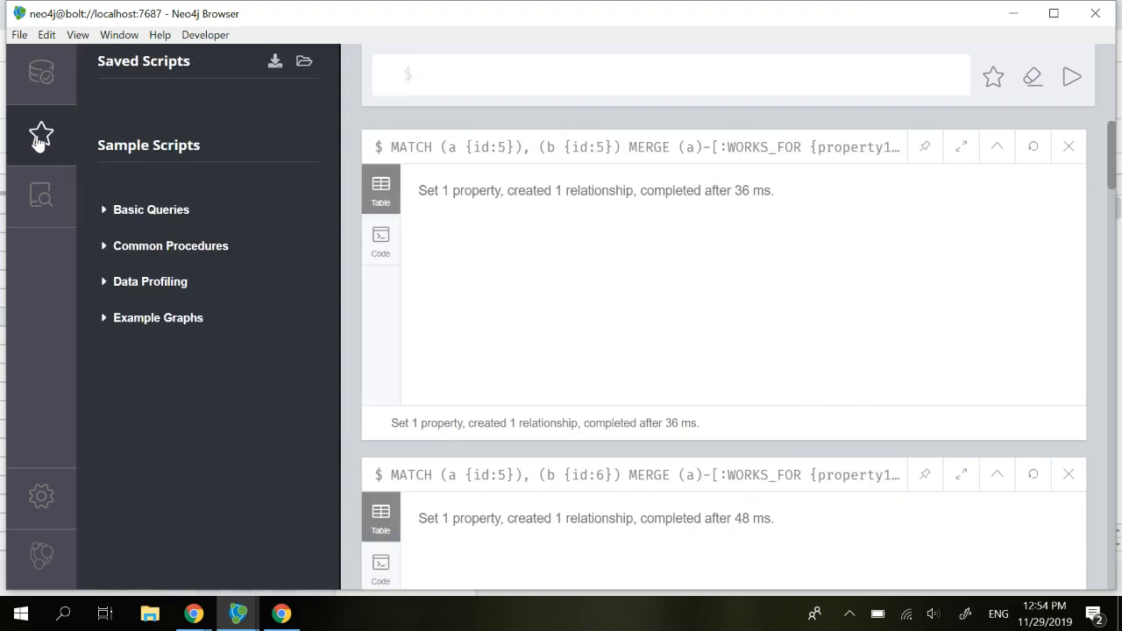
click(138, 215)
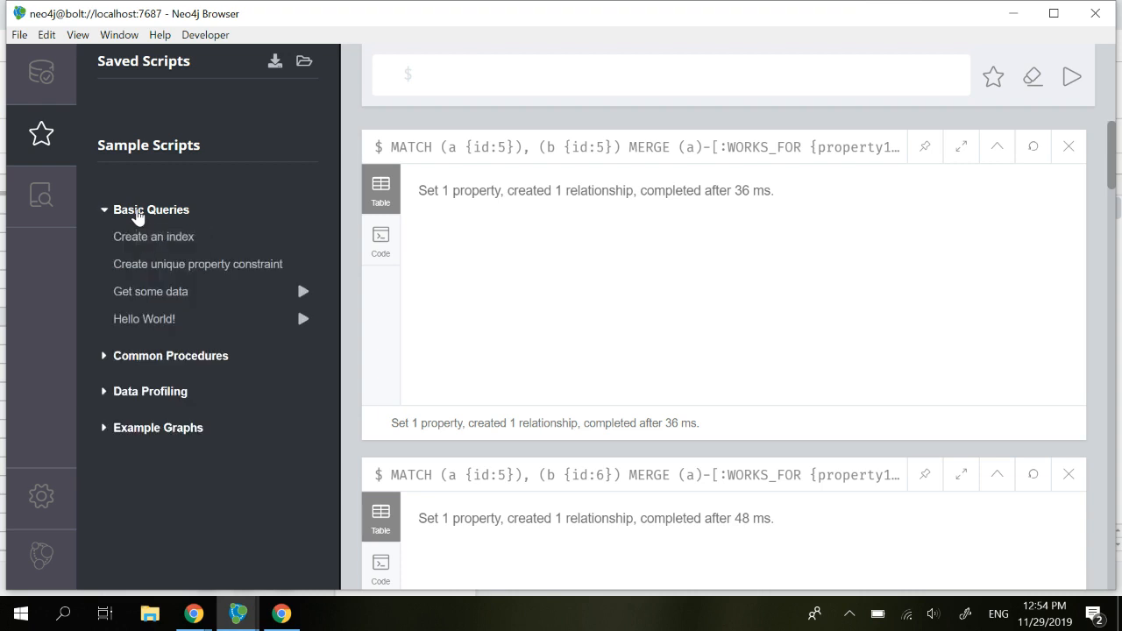
click(153, 297)
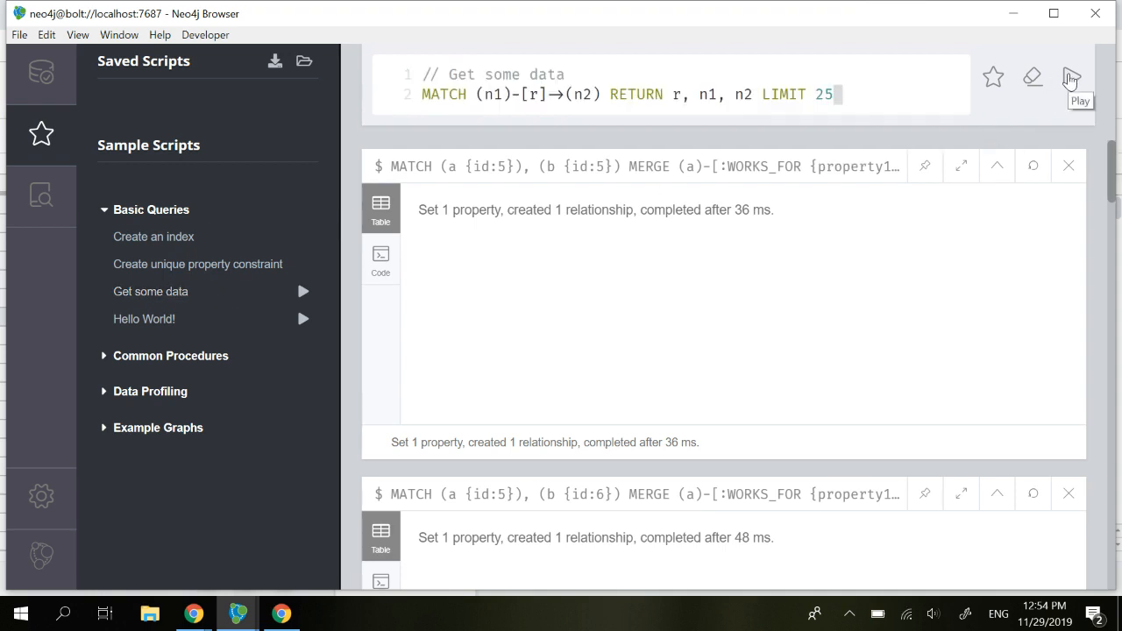
click(1070, 80)
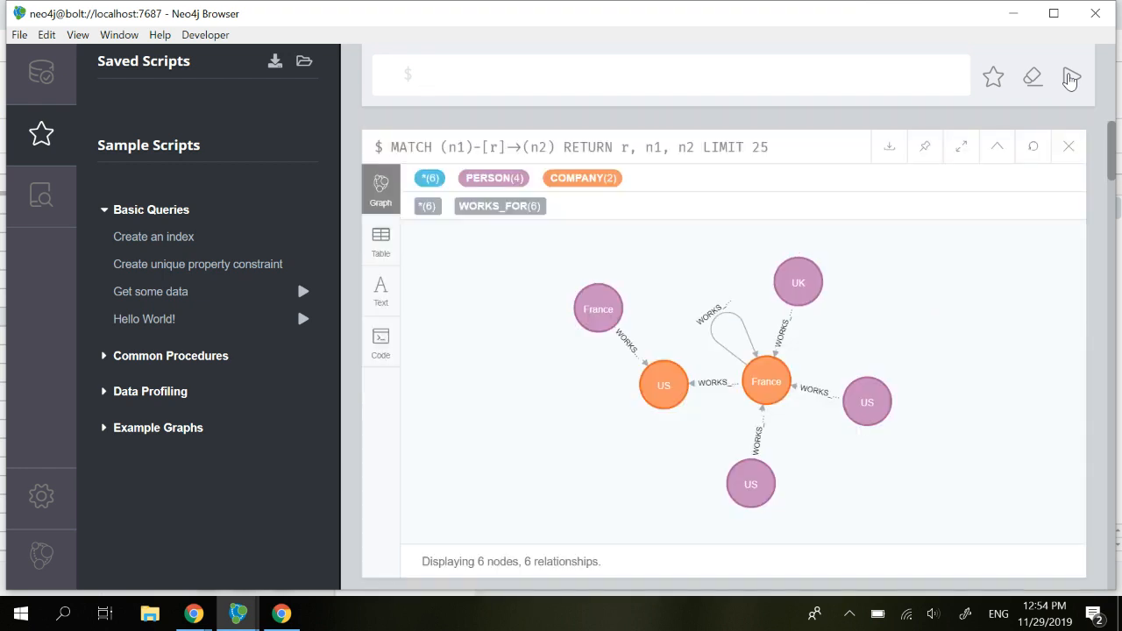
Step: Drag the France and two US person nodes apart around the companies, then minimize Neo4j Browser
click(598, 308)
drag(598, 309, 487, 406)
click(752, 452)
drag(755, 454, 896, 481)
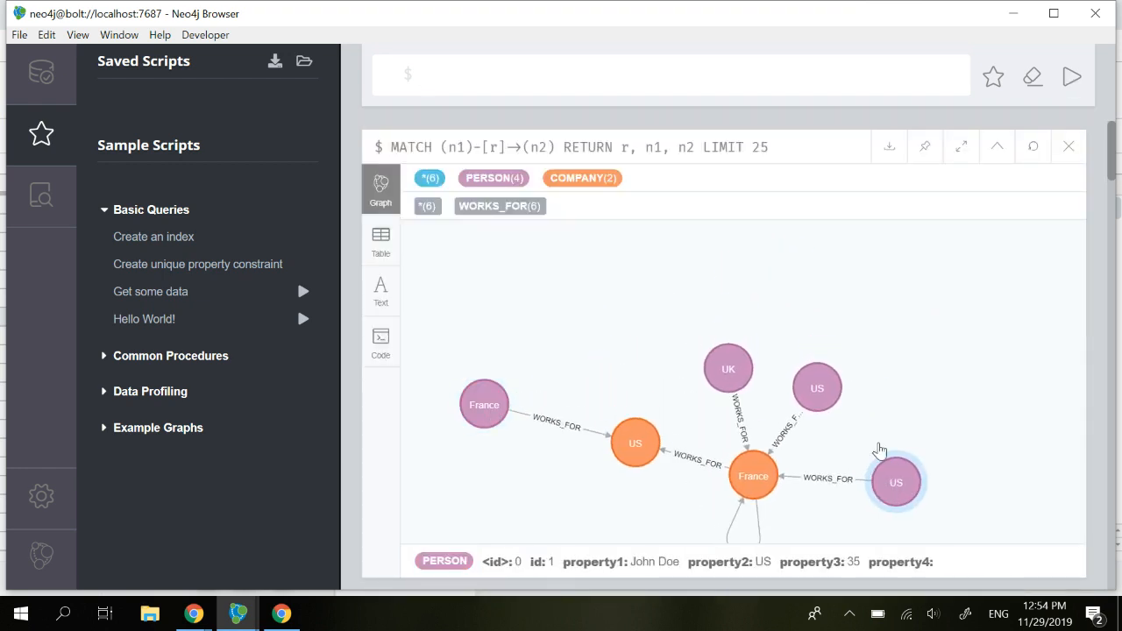
click(827, 393)
drag(827, 394, 938, 342)
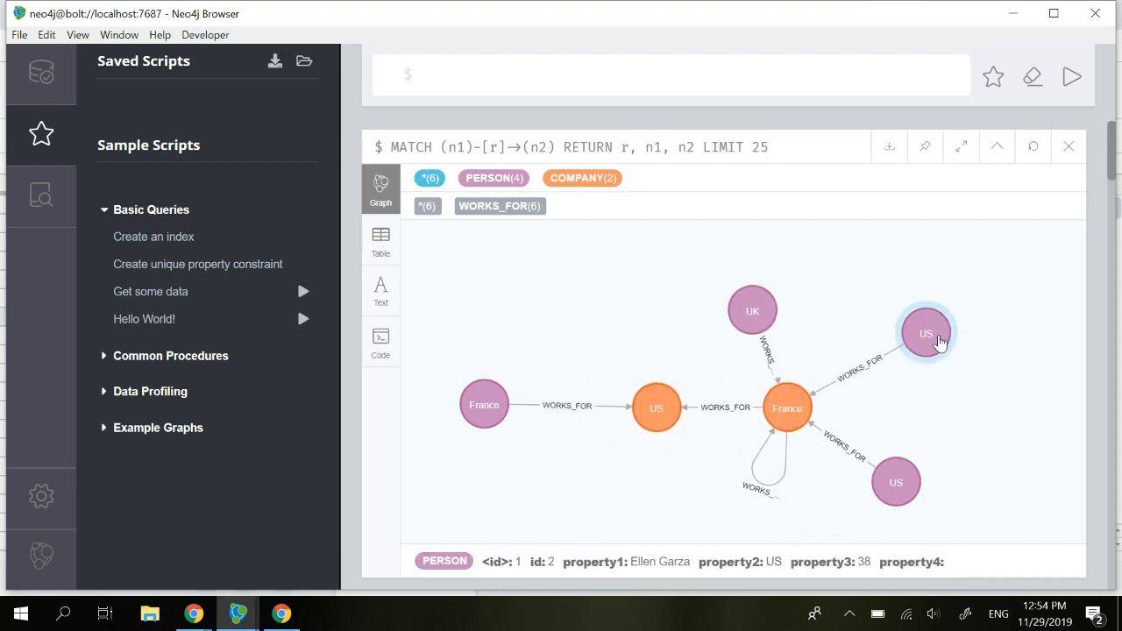
click(938, 342)
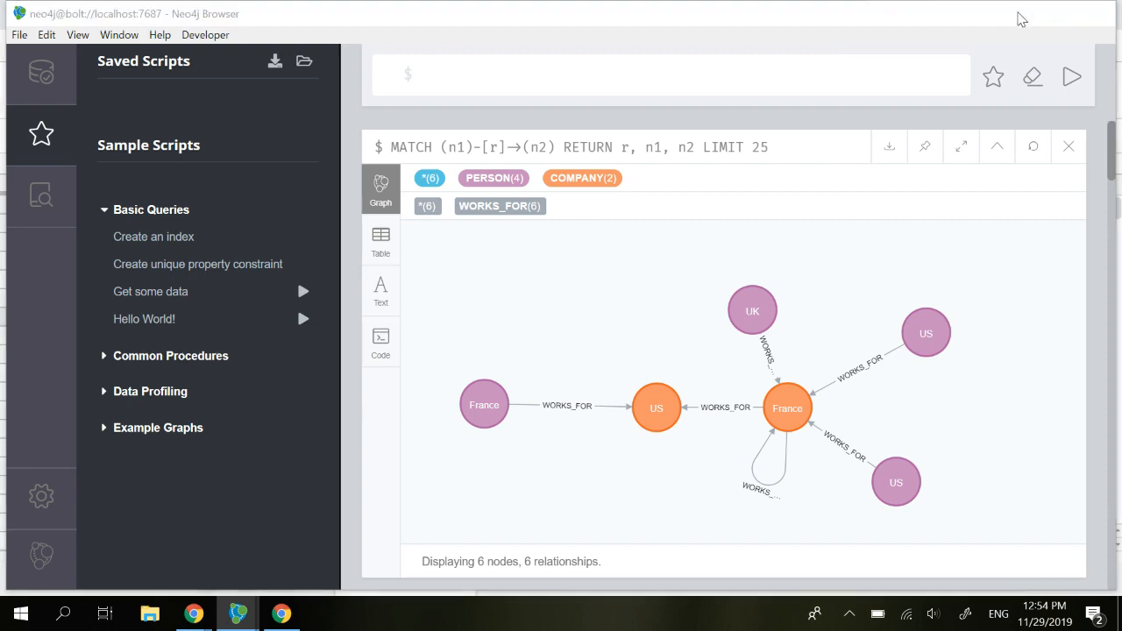
click(1019, 14)
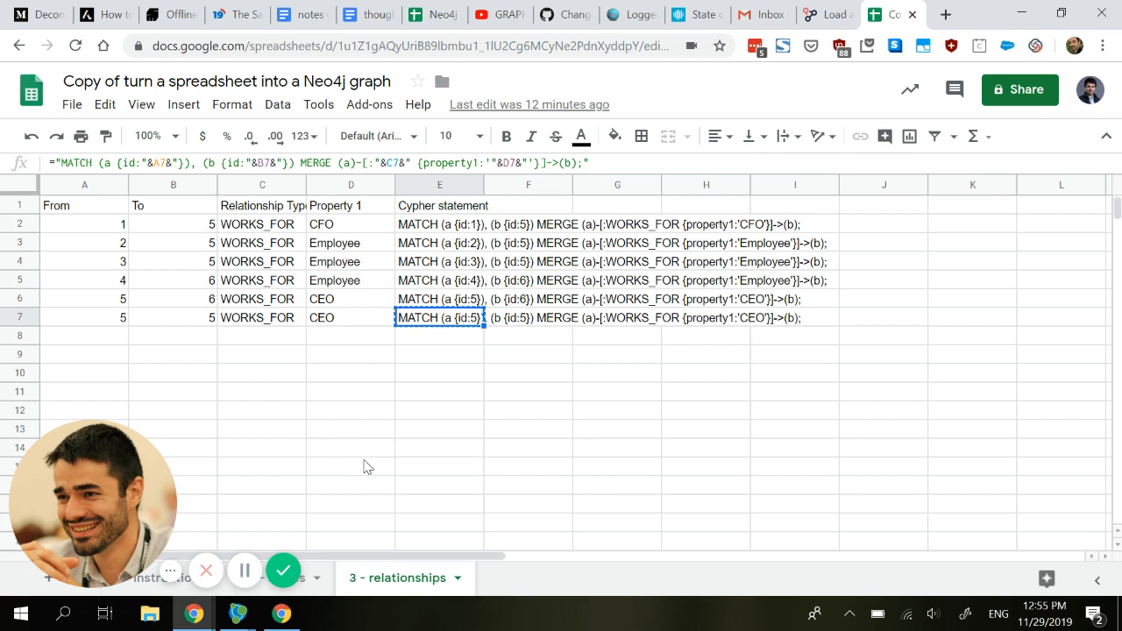
click(303, 580)
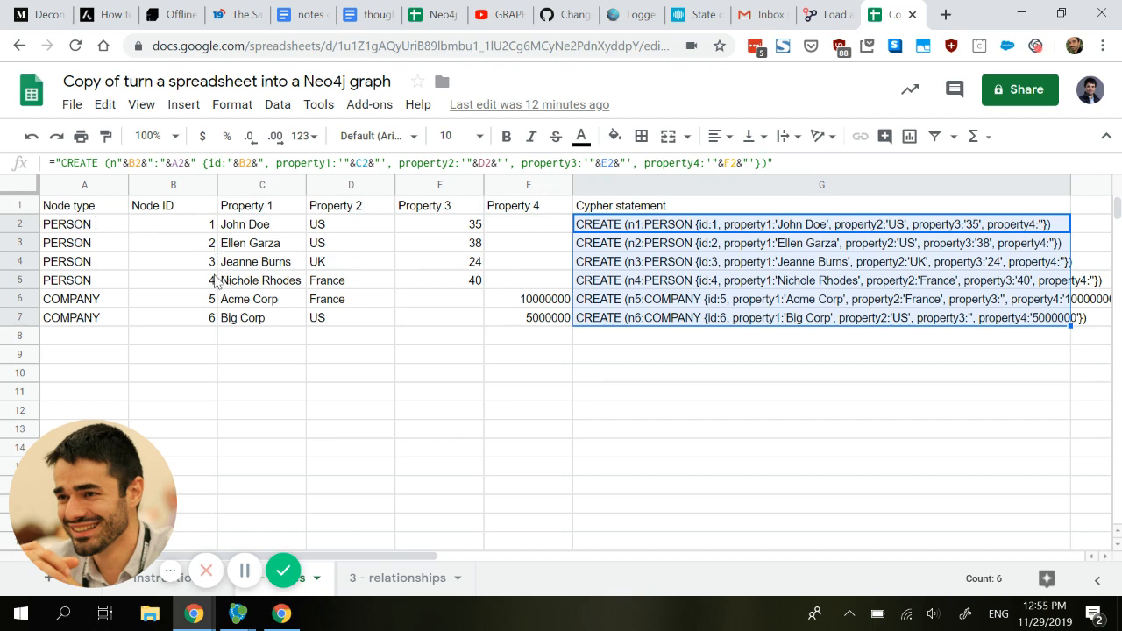
click(370, 577)
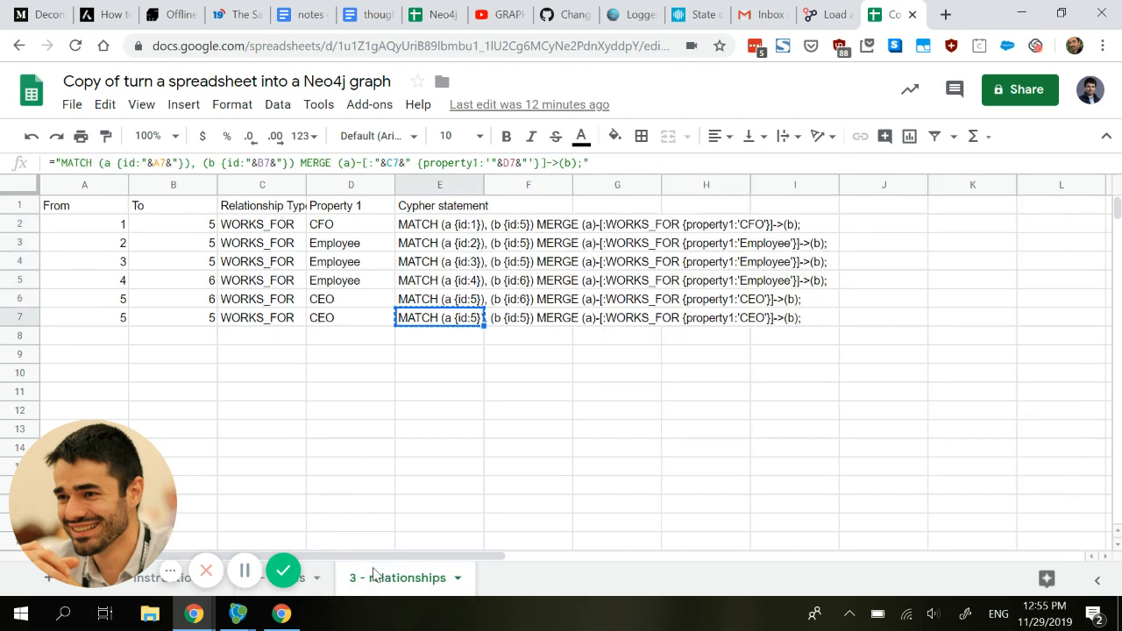